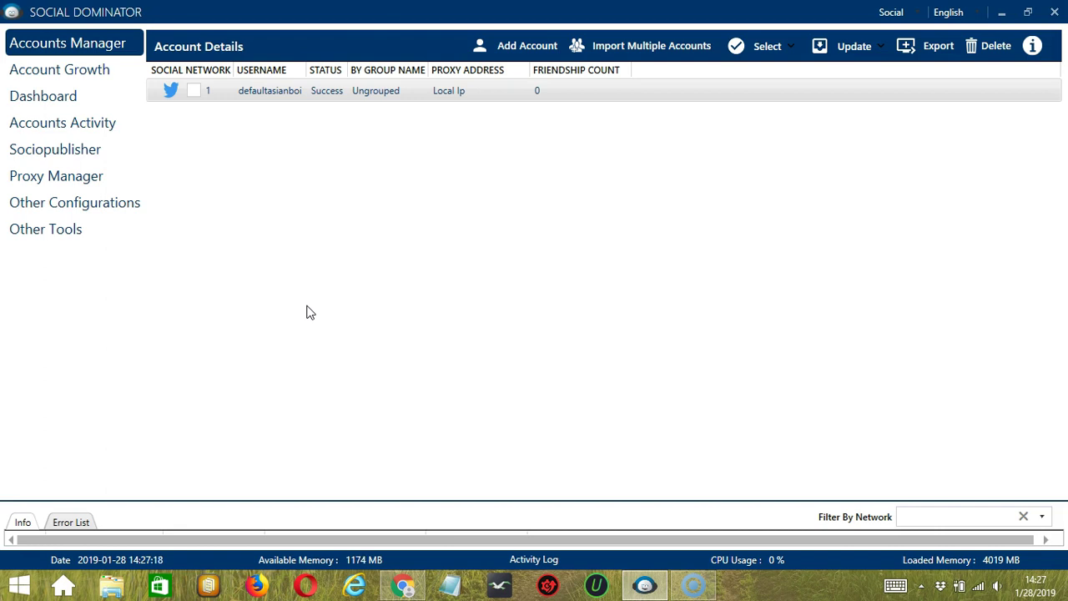
# Go to the Twitter account's Tools from its right-click menu, landing on the Follow configuration.
pyautogui.click(306, 312)
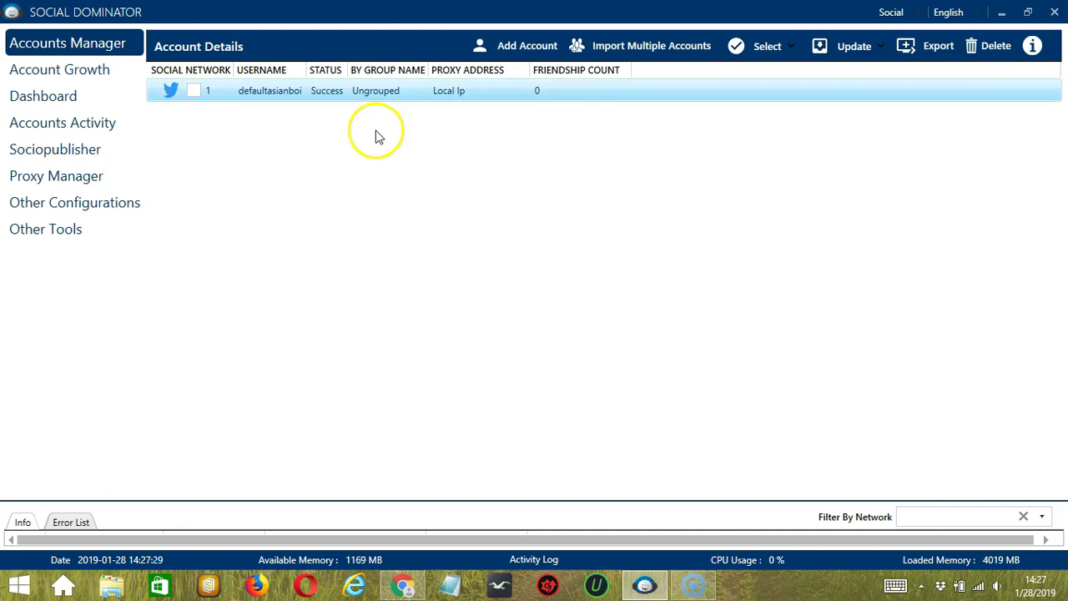
pyautogui.rightClick(267, 99)
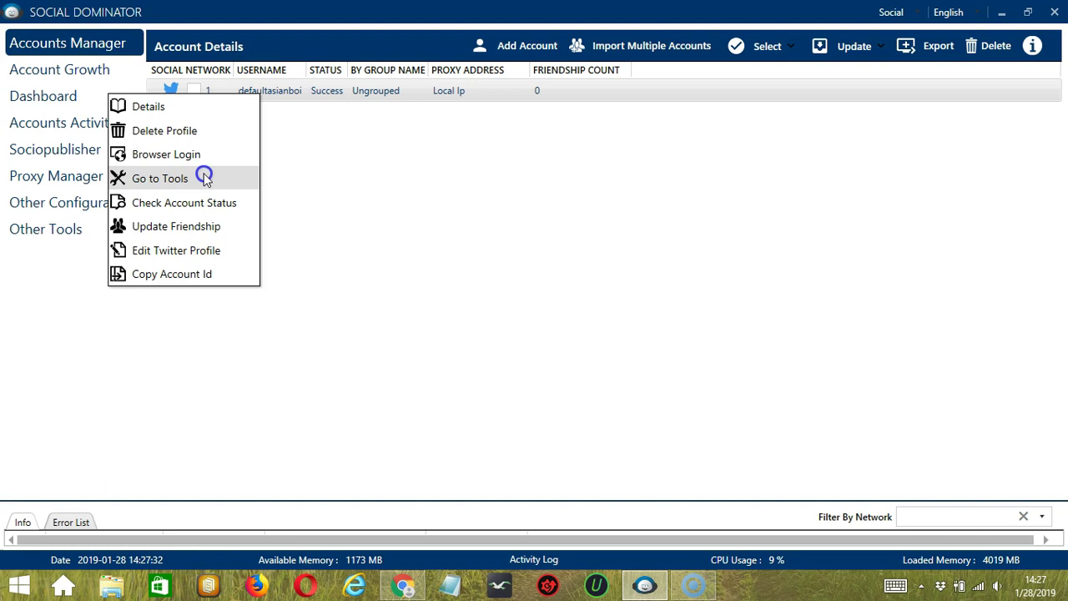
pyautogui.click(159, 179)
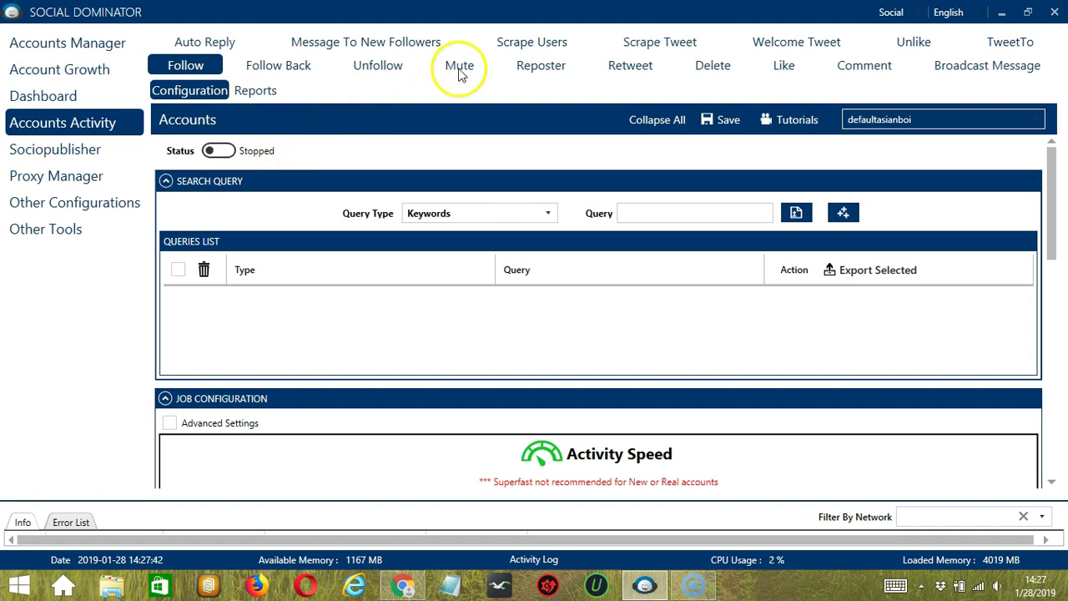
# Switch to the Scrape Tweet activity and check the Query Type options, leaving Keywords selected.
pyautogui.click(642, 42)
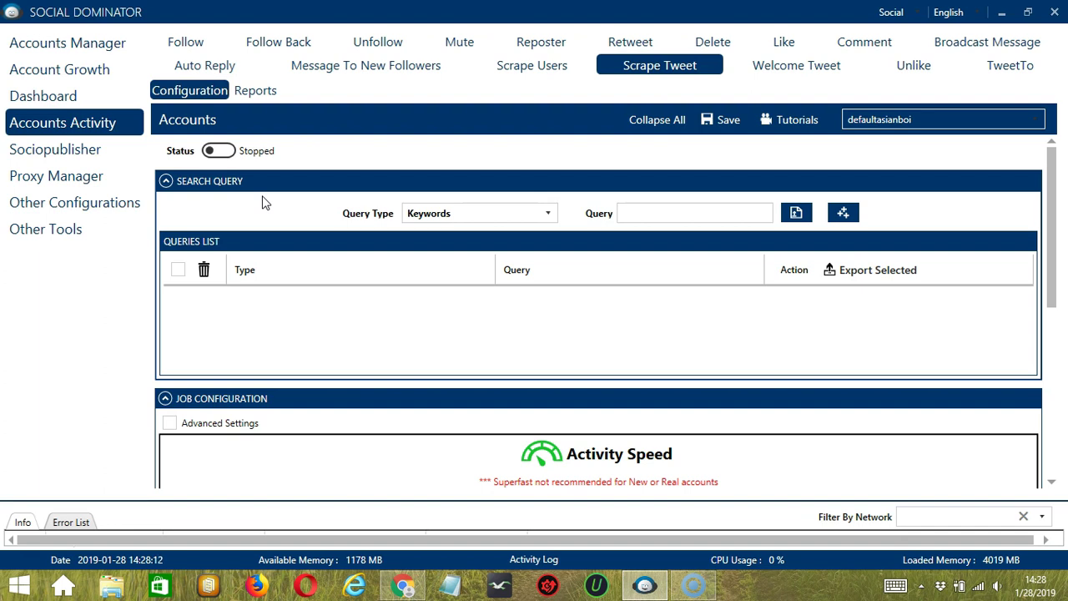
pyautogui.click(550, 213)
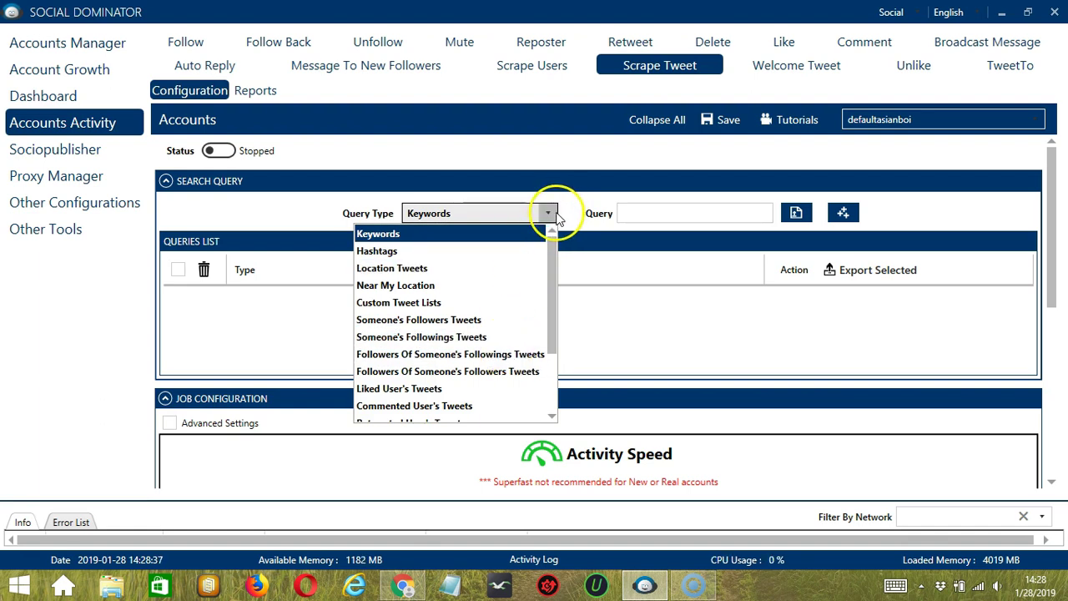
pyautogui.click(634, 214)
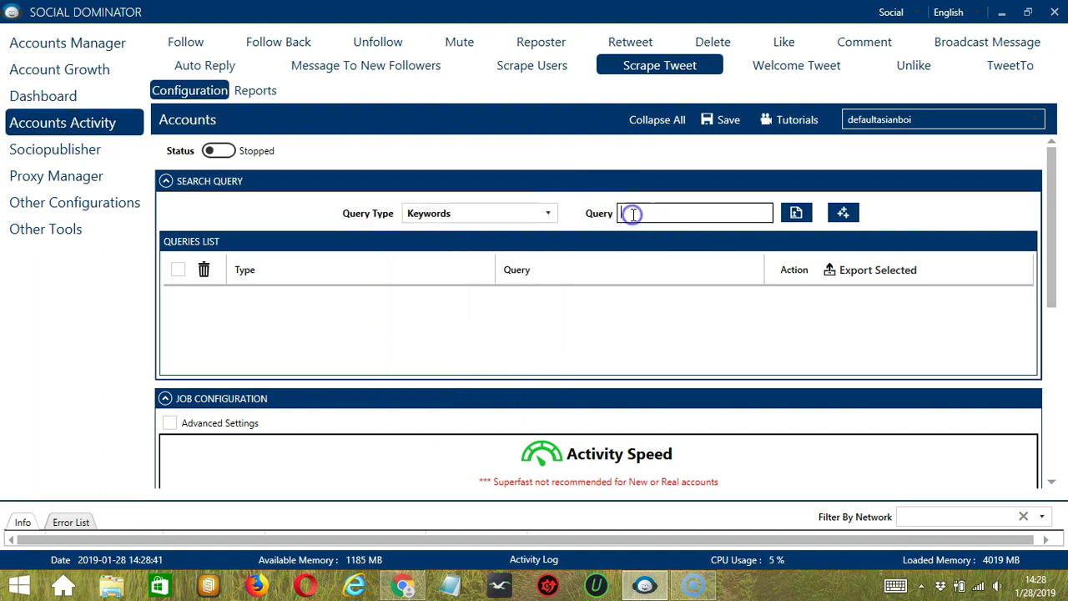
pyautogui.click(794, 215)
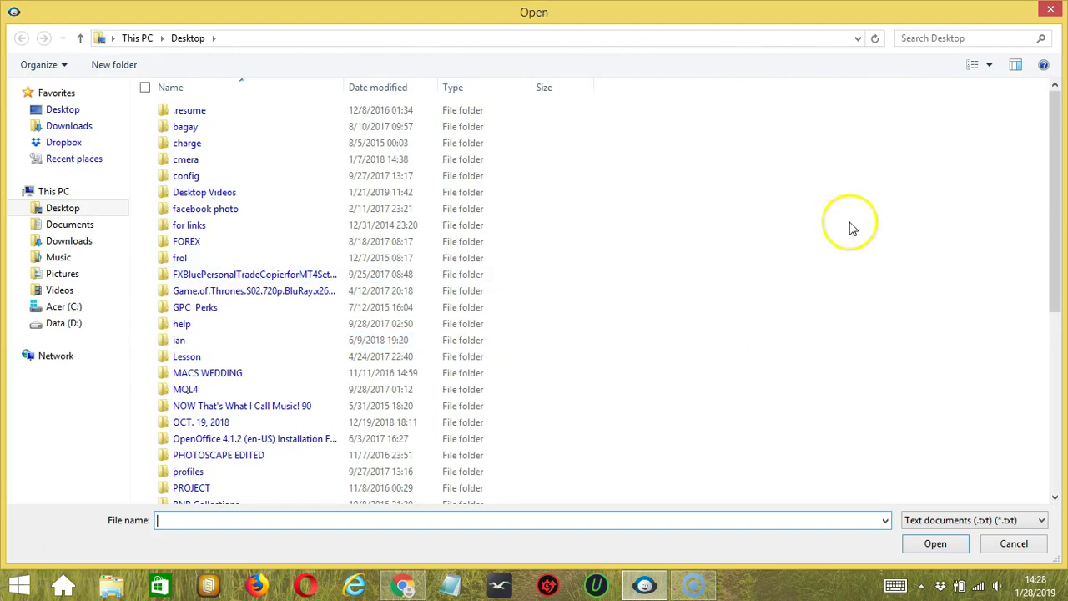
pyautogui.click(1013, 543)
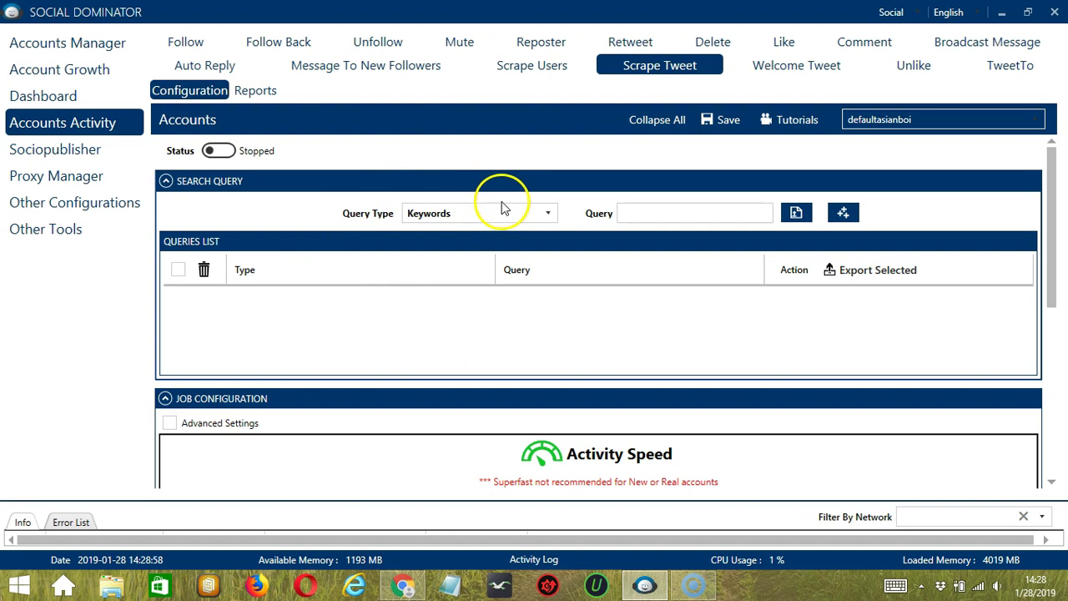
# Add the Keywords query 'foodies' to the queries list.
pyautogui.click(633, 211)
pyautogui.write('f')
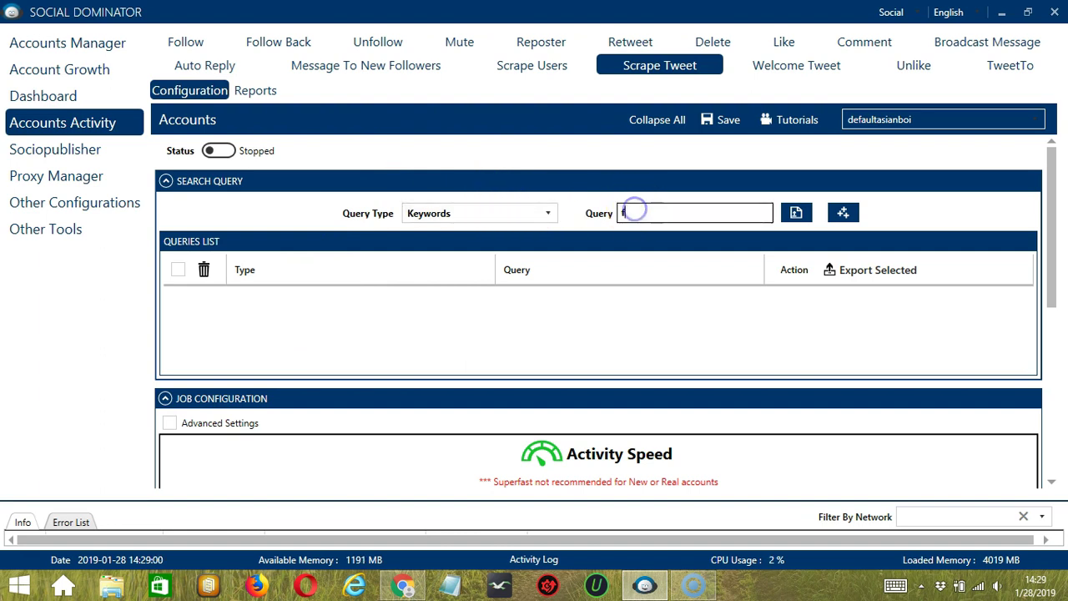
pyautogui.write('oodies')
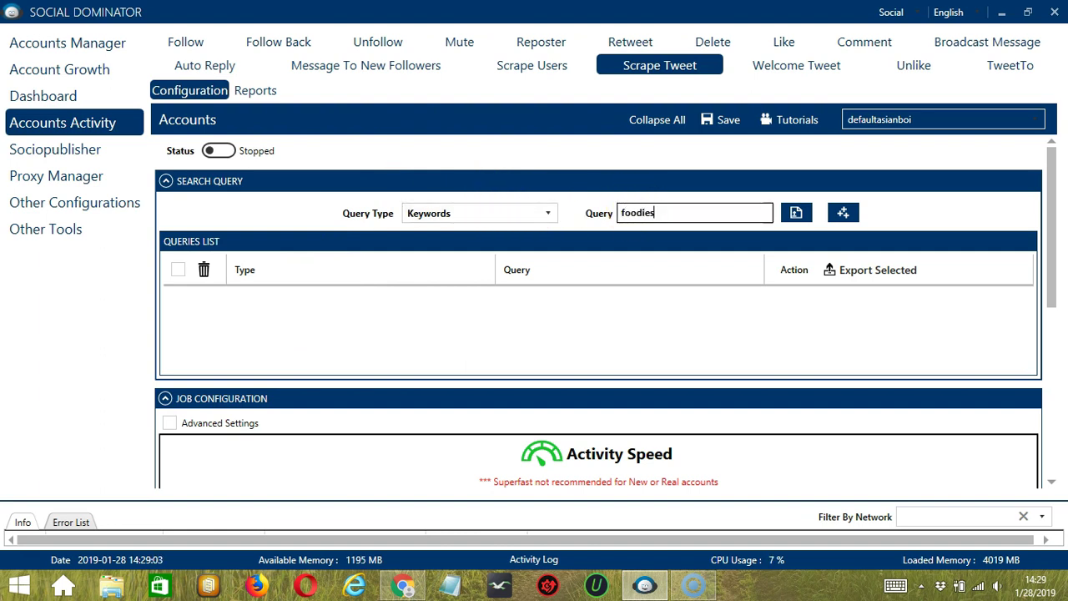
pyautogui.click(845, 213)
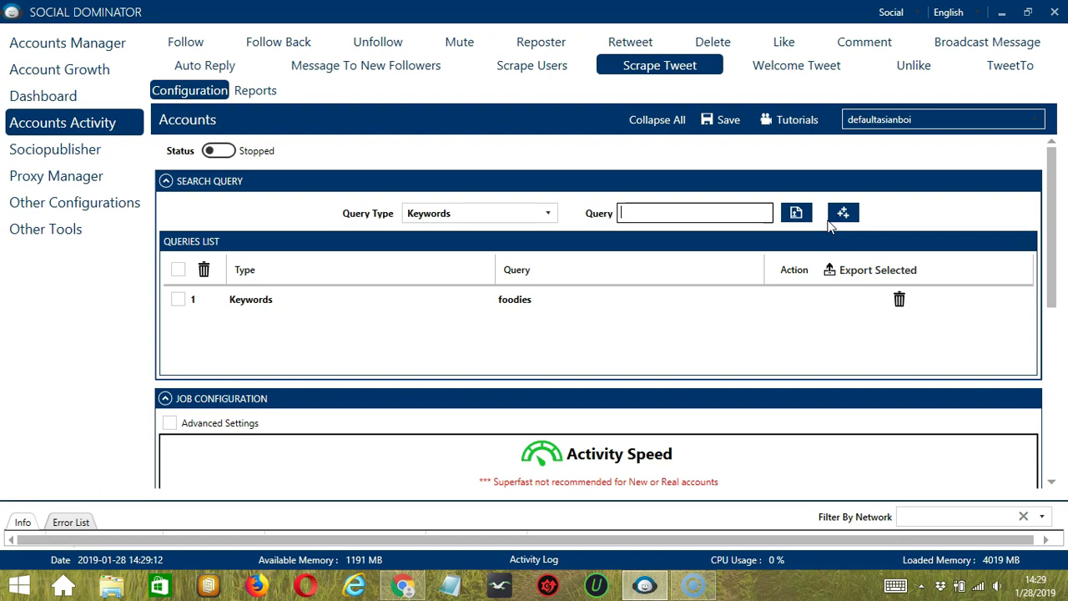
# Add a Hashtags query '#dogs' to the queries list.
pyautogui.click(544, 212)
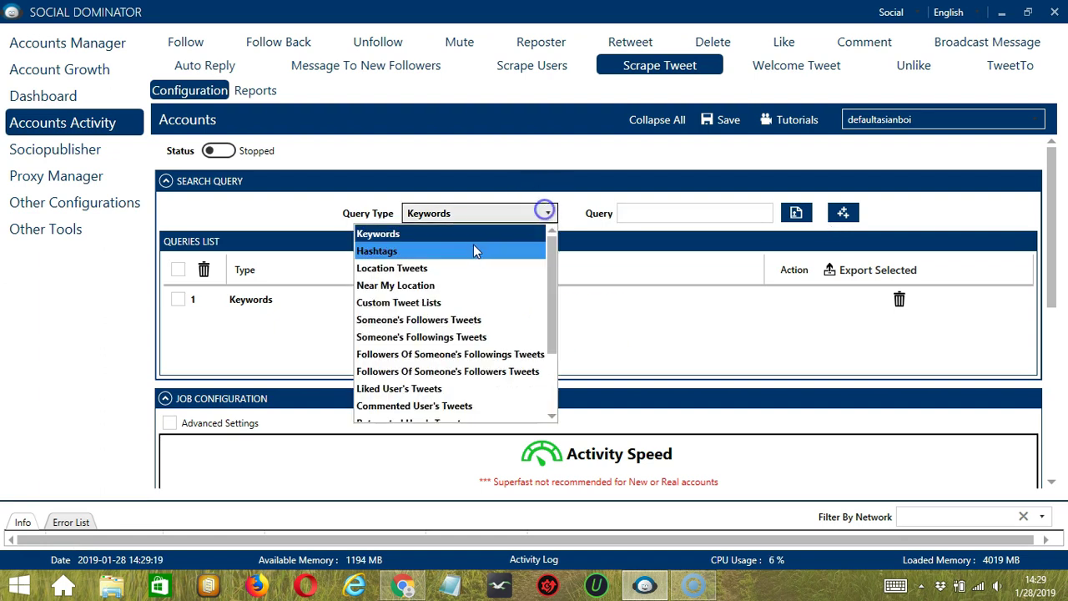
pyautogui.click(473, 246)
pyautogui.click(697, 215)
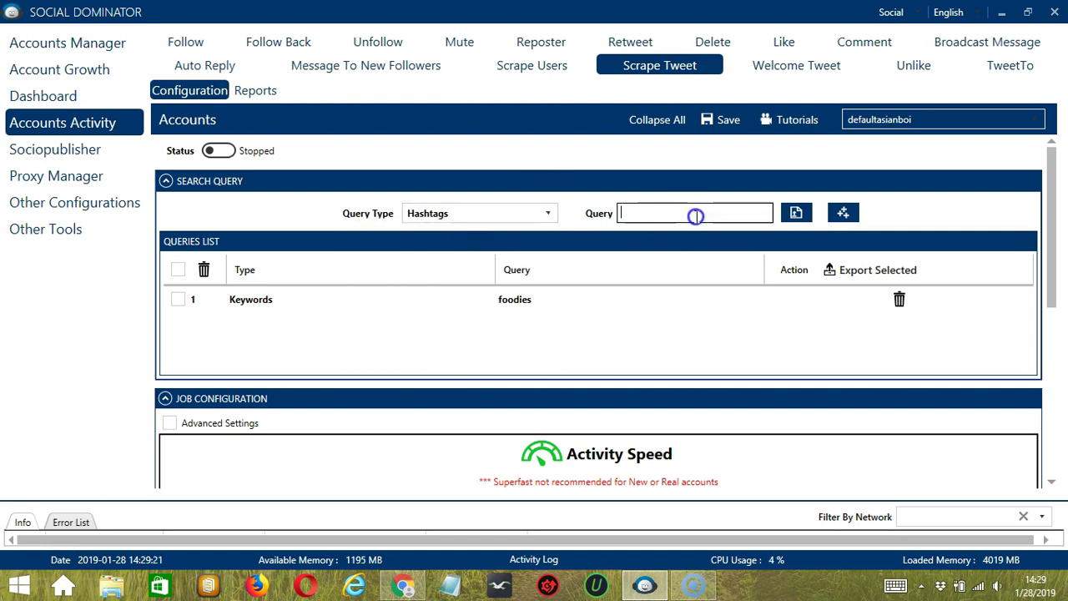
pyautogui.write('#dogs')
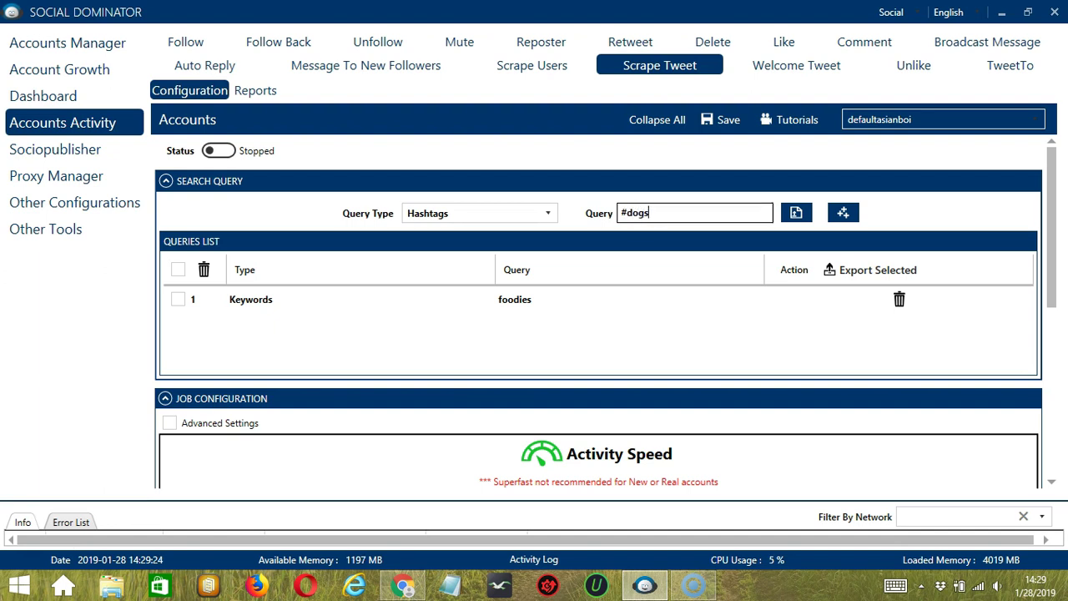
pyautogui.click(841, 215)
# Check the foodies and #dogs rows, then set the query type to Location Tweets.
pyautogui.click(544, 300)
pyautogui.click(519, 327)
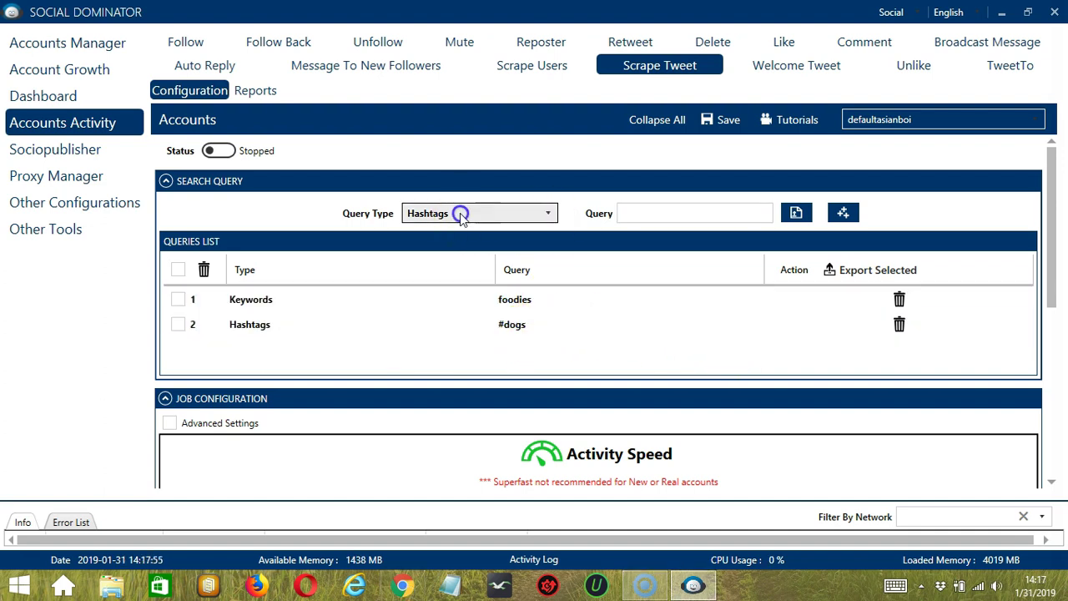
pyautogui.click(461, 213)
pyautogui.click(410, 260)
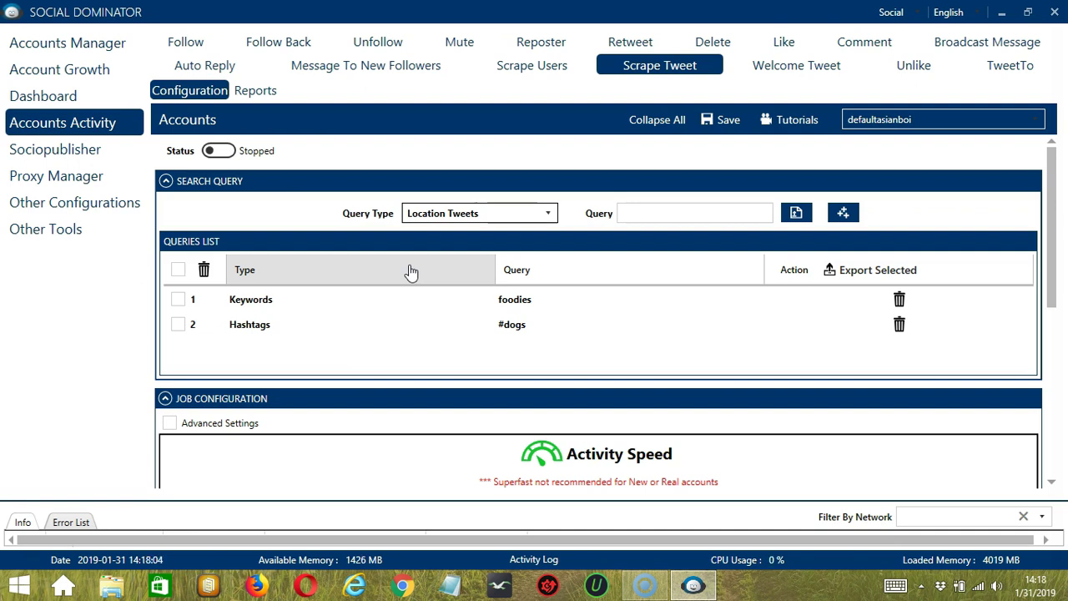
# Add the Location Tweets query 'games:tokyo:japan'.
pyautogui.click(639, 210)
pyautogui.write('g')
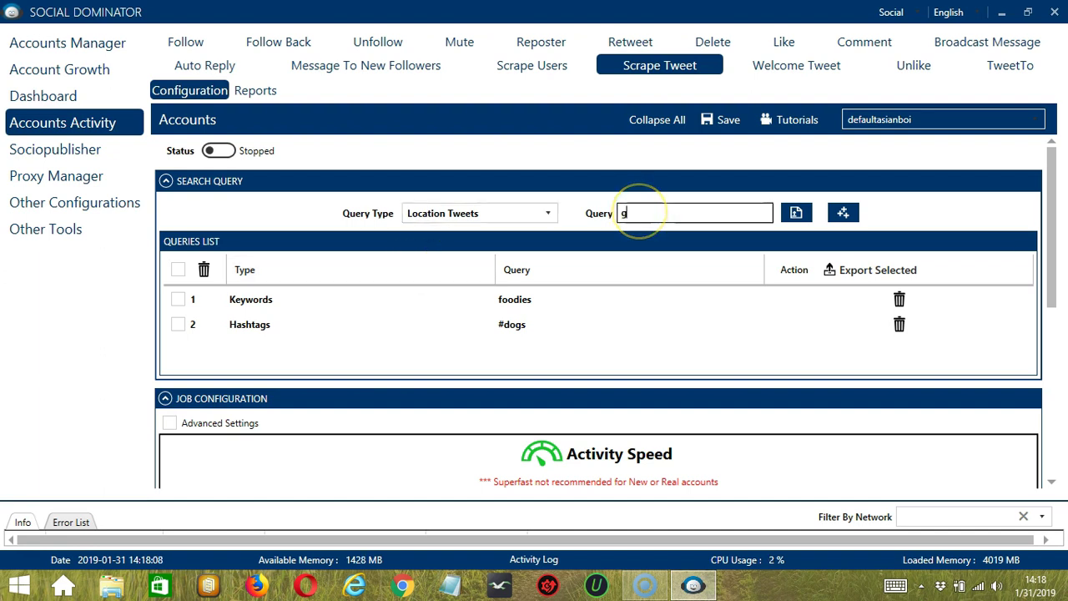
pyautogui.write('ames:tokyo:japan:15')
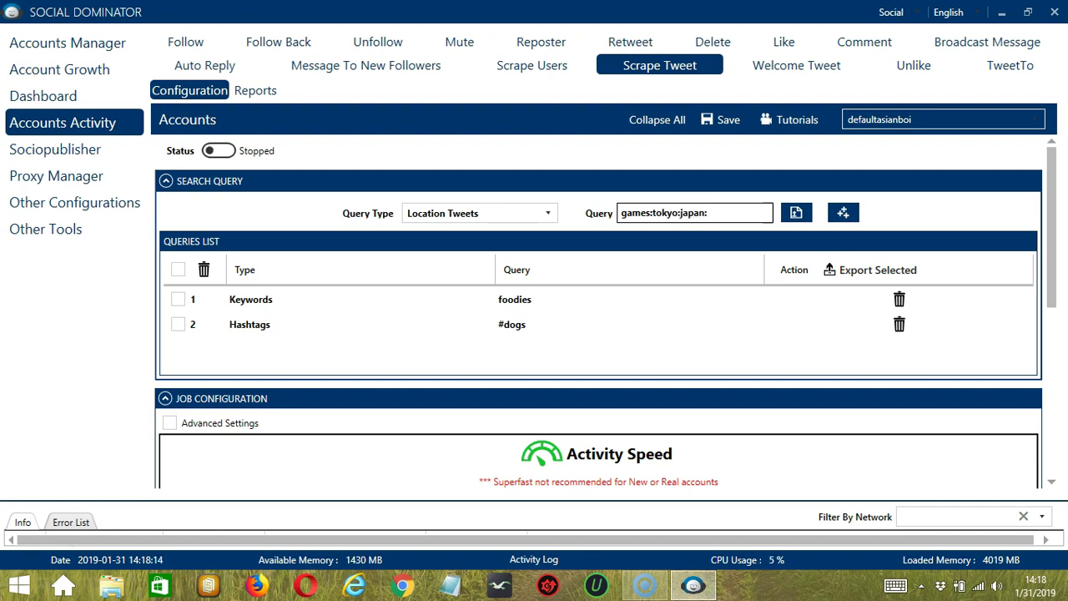
pyautogui.click(843, 215)
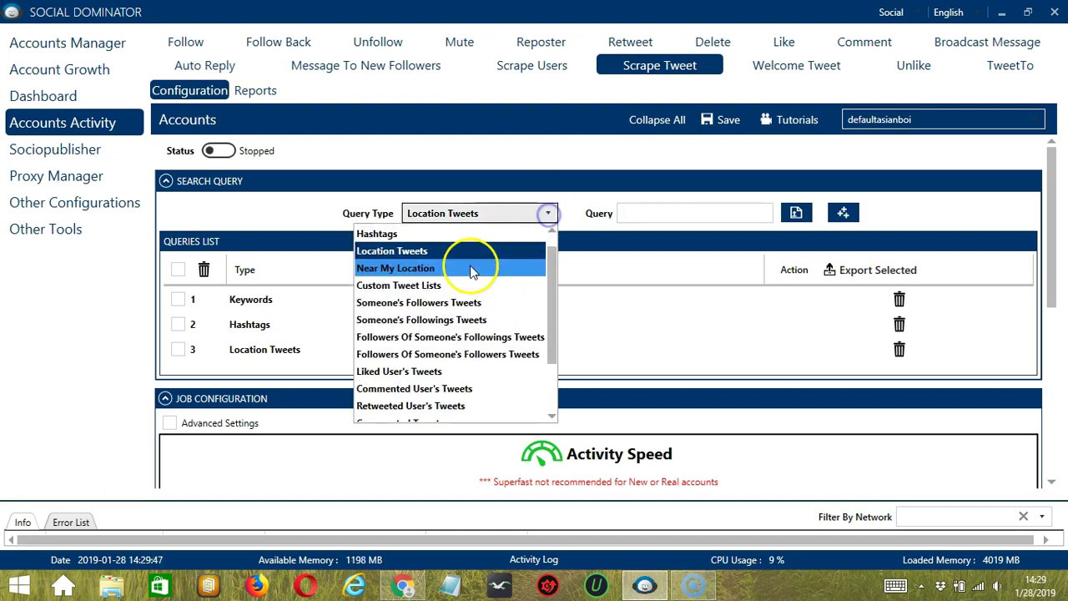
# Add a Near My Location query for 'dogs'.
pyautogui.click(472, 269)
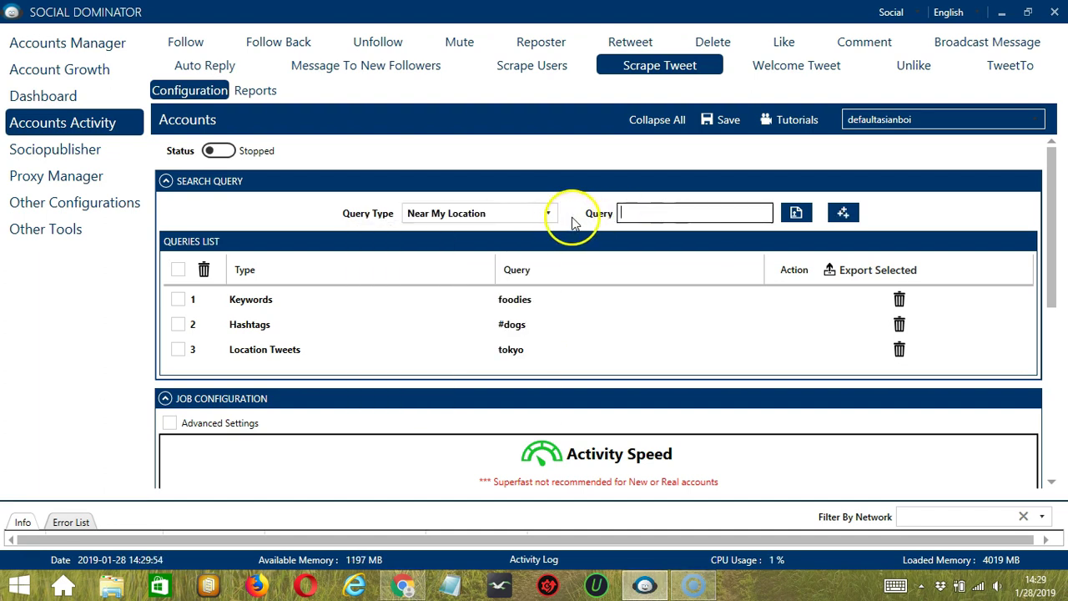
pyautogui.click(676, 213)
pyautogui.write('dogs')
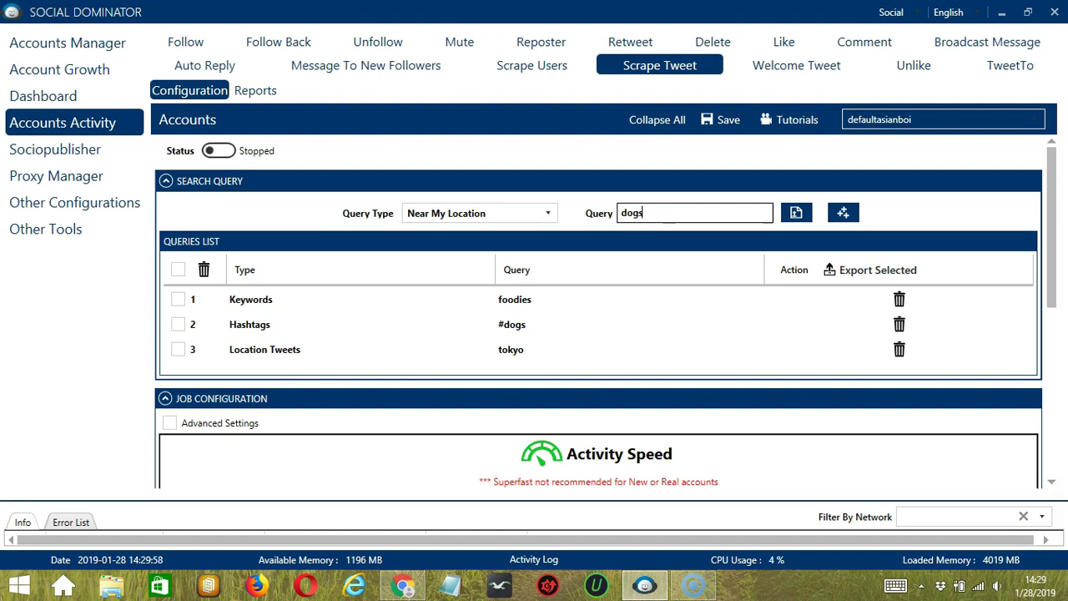
pyautogui.click(843, 213)
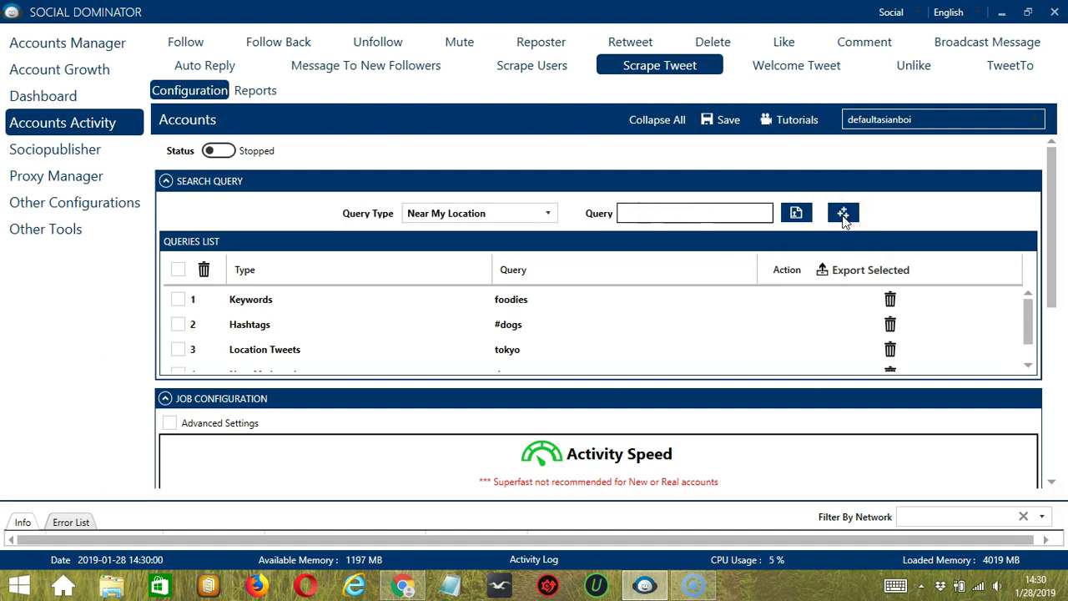
pyautogui.click(843, 216)
# Set the query type to Custom Tweet Lists and copy a tweet's link from Chrome.
pyautogui.click(526, 213)
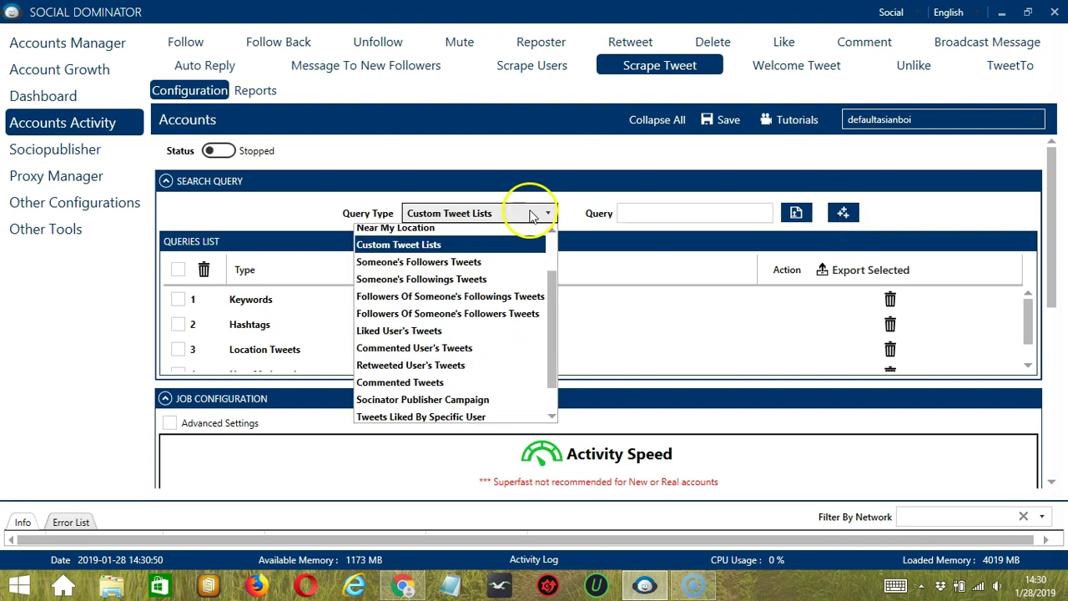
pyautogui.click(470, 249)
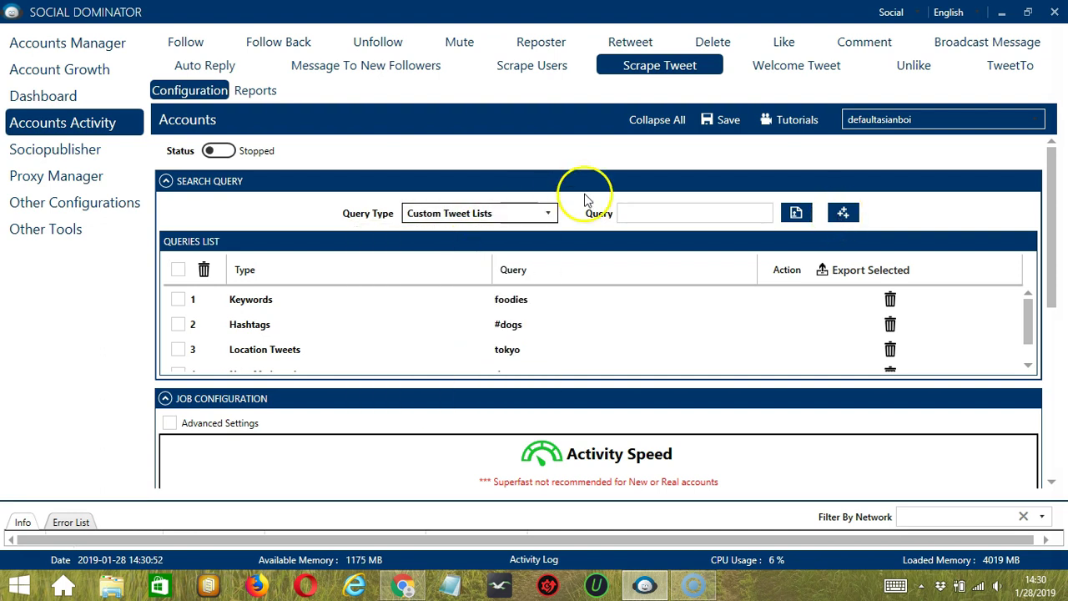
pyautogui.click(406, 588)
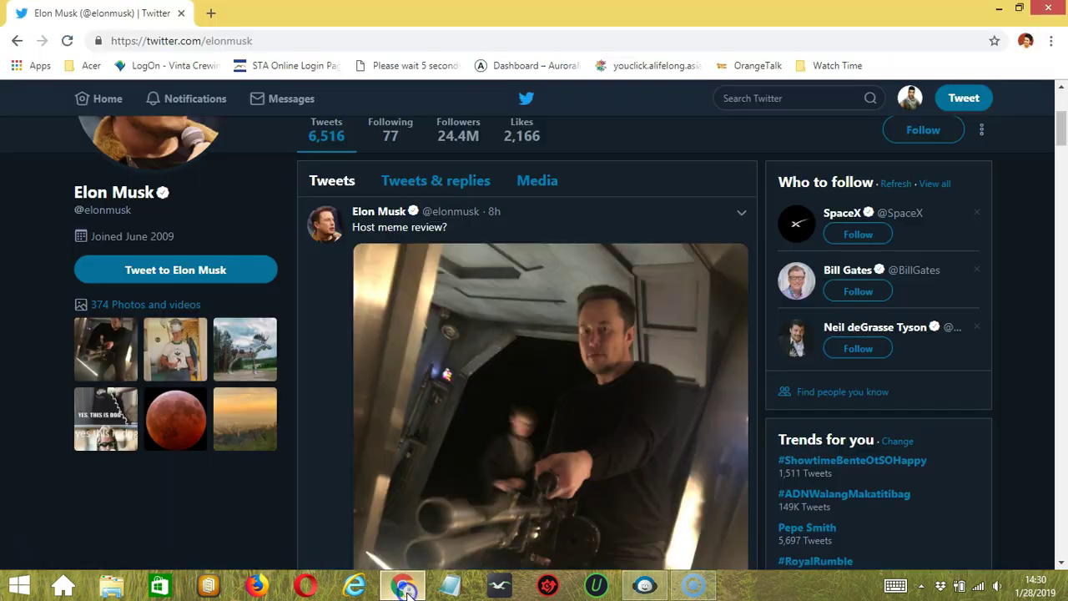
pyautogui.click(741, 215)
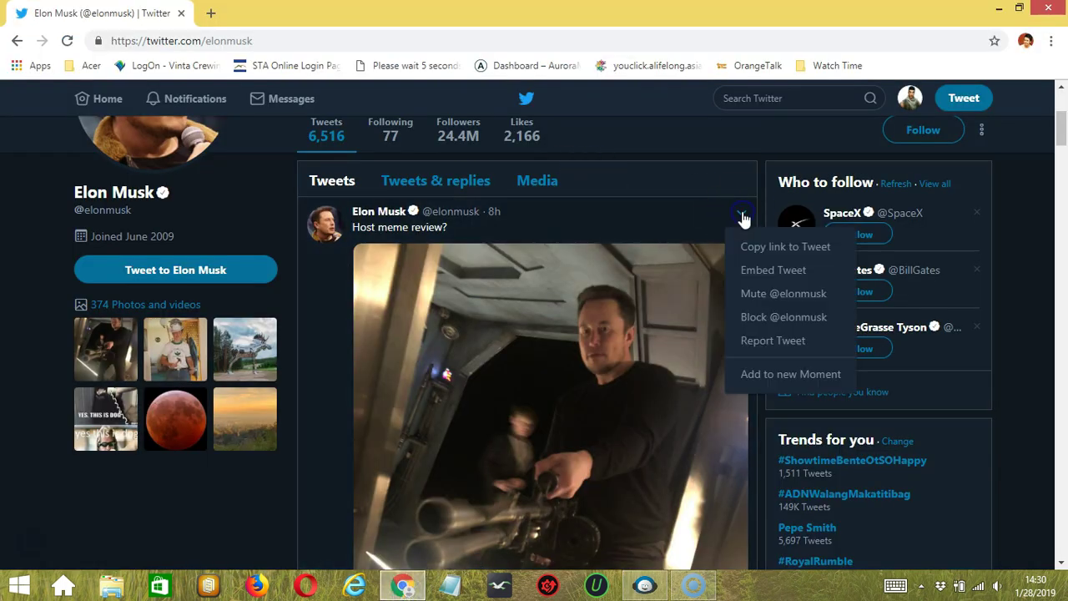
pyautogui.click(766, 241)
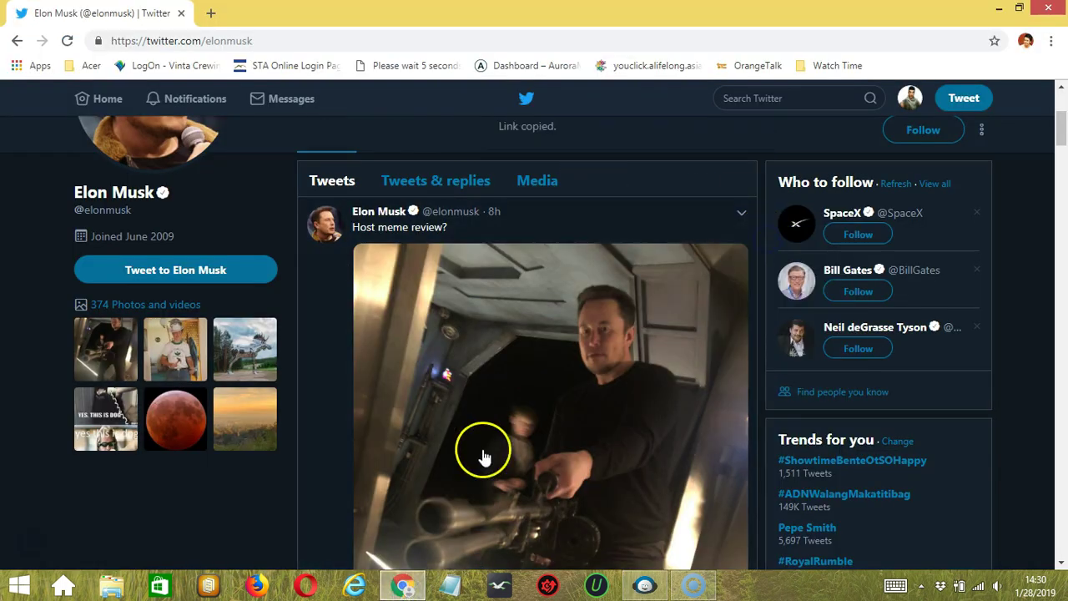
pyautogui.click(644, 586)
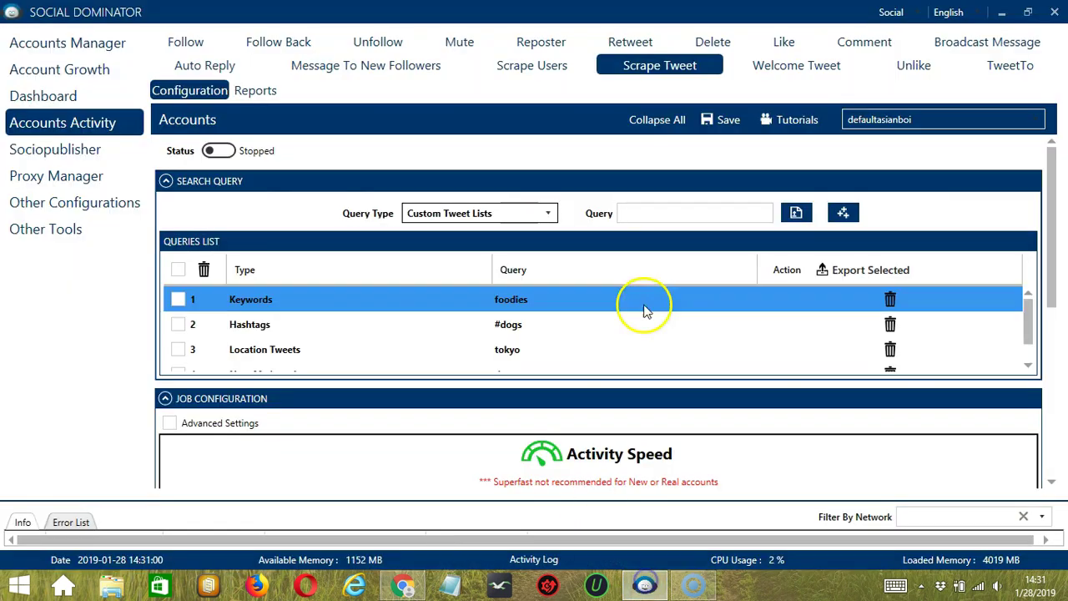
# Paste the copied tweet link and add it as a Custom Tweet Lists query.
pyautogui.click(676, 214)
pyautogui.hotkey('ctrl', 'v')
pyautogui.click(844, 213)
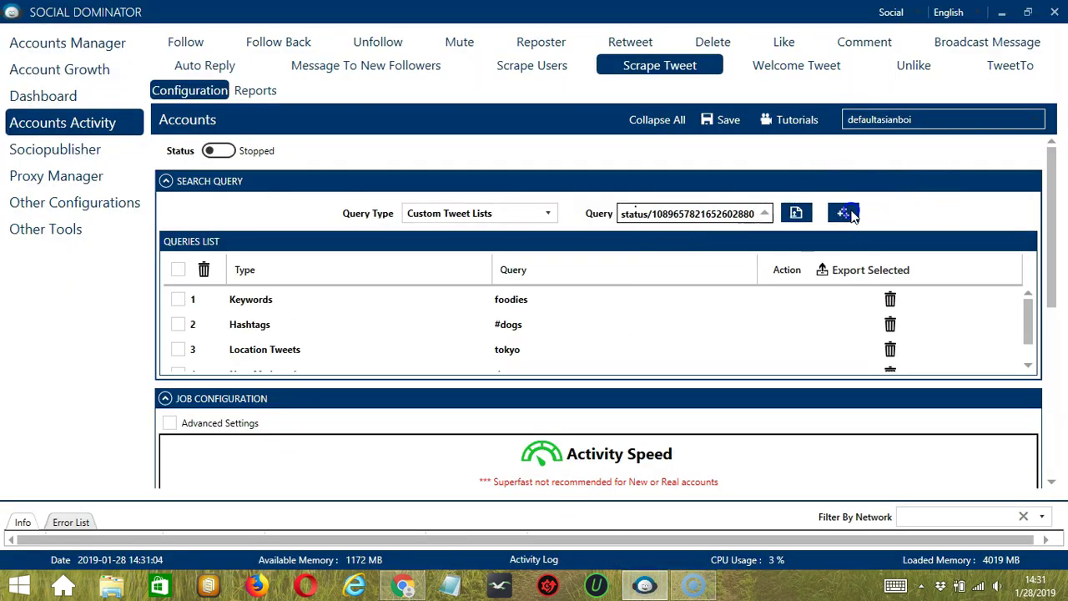
# Add 'elonmusk' as a Someone's Followers Tweets query.
pyautogui.click(547, 212)
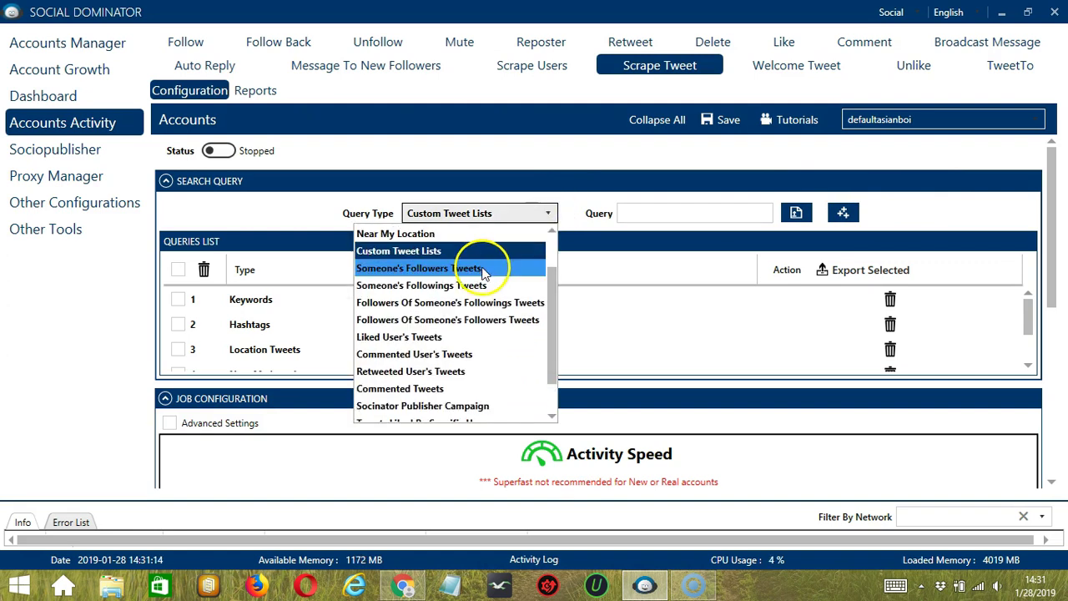
pyautogui.click(481, 268)
pyautogui.click(645, 215)
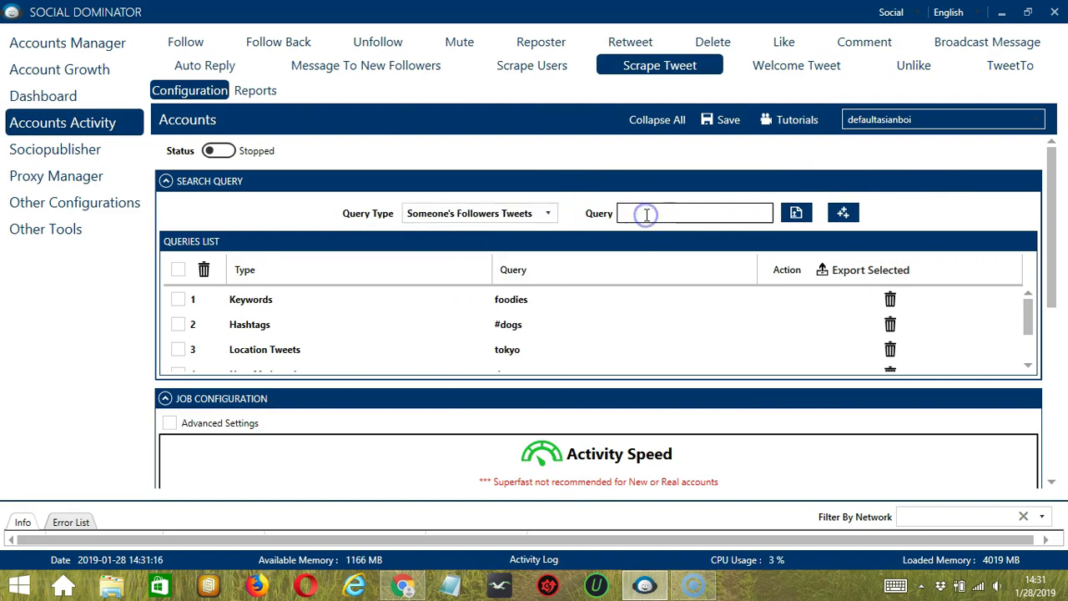
pyautogui.write('elonmusk')
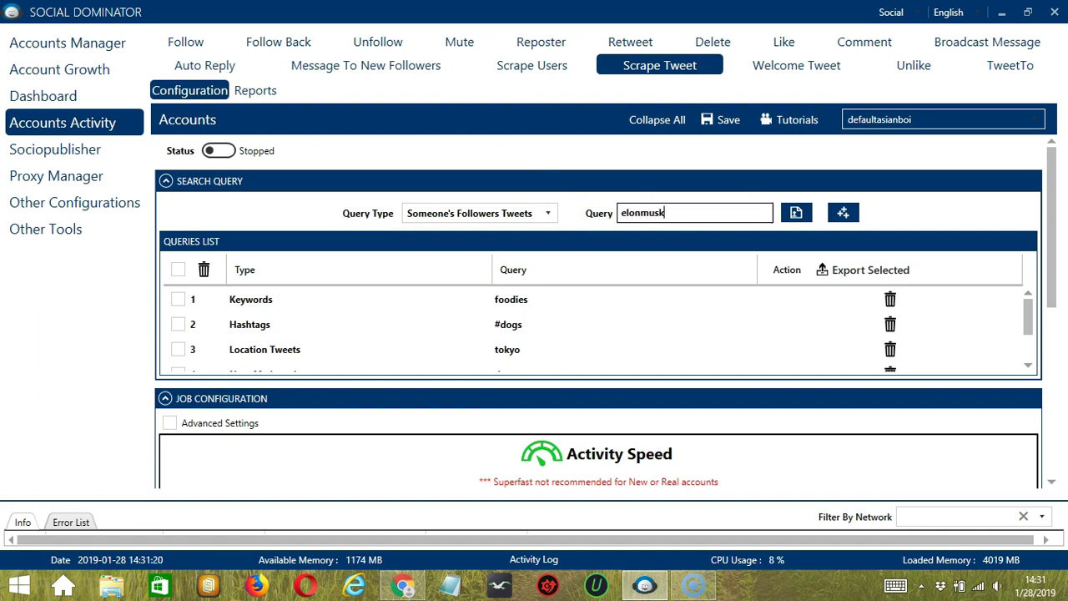
pyautogui.click(859, 215)
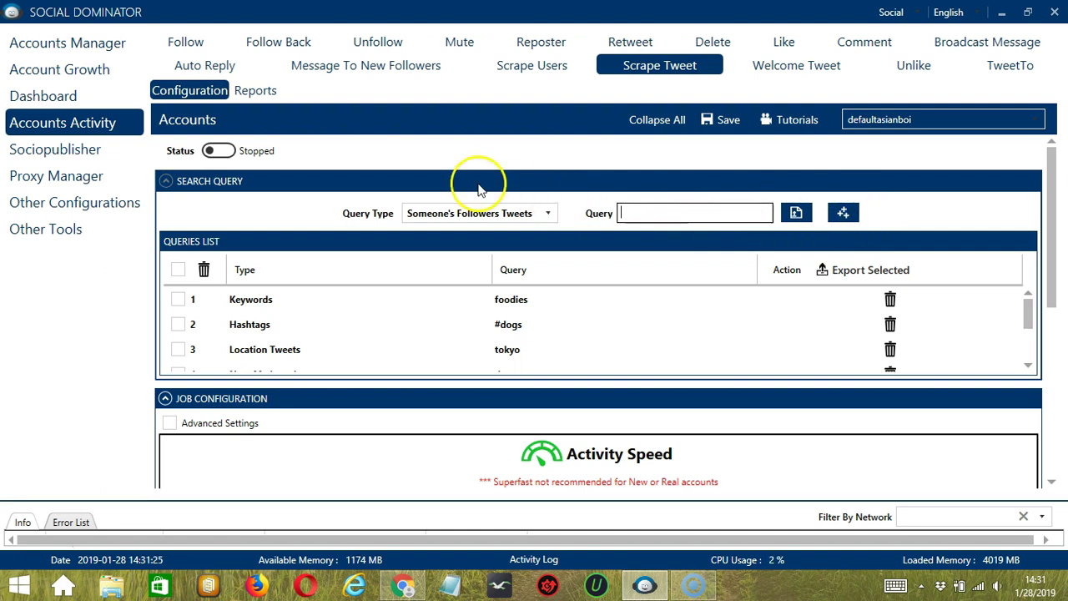
# Add 'elonmusk' as a Someone's Followings Tweets query.
pyautogui.click(498, 217)
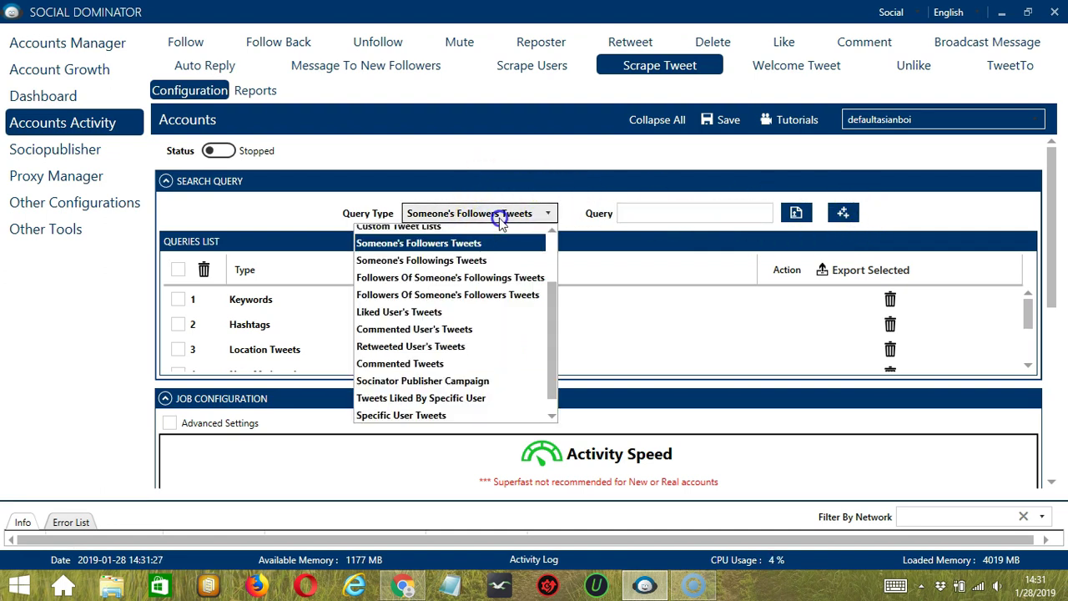
pyautogui.click(443, 261)
pyautogui.click(658, 215)
pyautogui.write('elonmus')
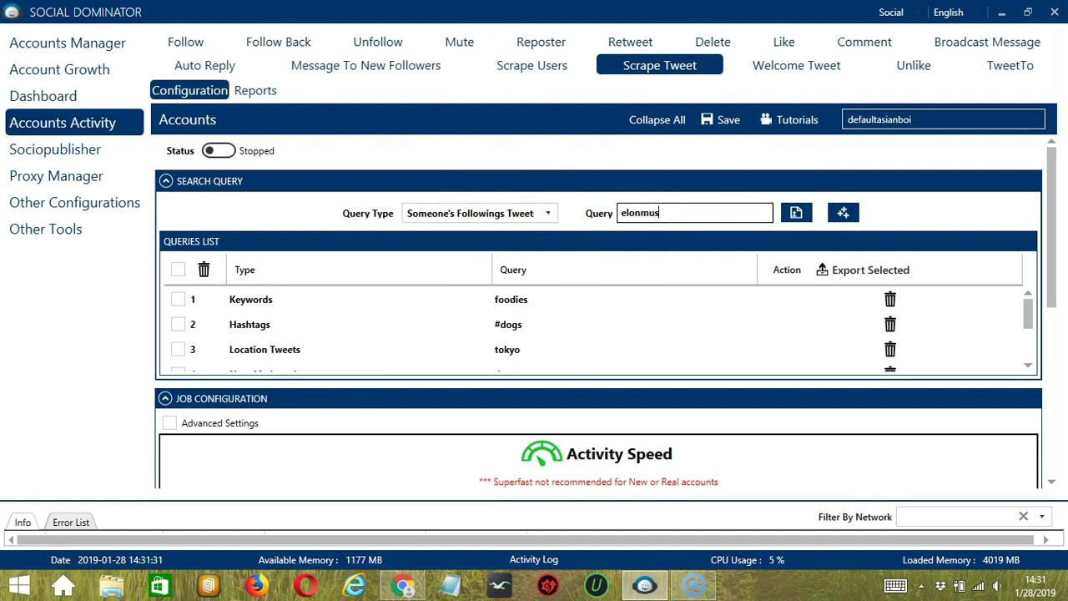
pyautogui.write('k')
pyautogui.click(845, 215)
# Add 'elonmusk' as a Followers Of Someone's Followings Tweets query.
pyautogui.click(509, 213)
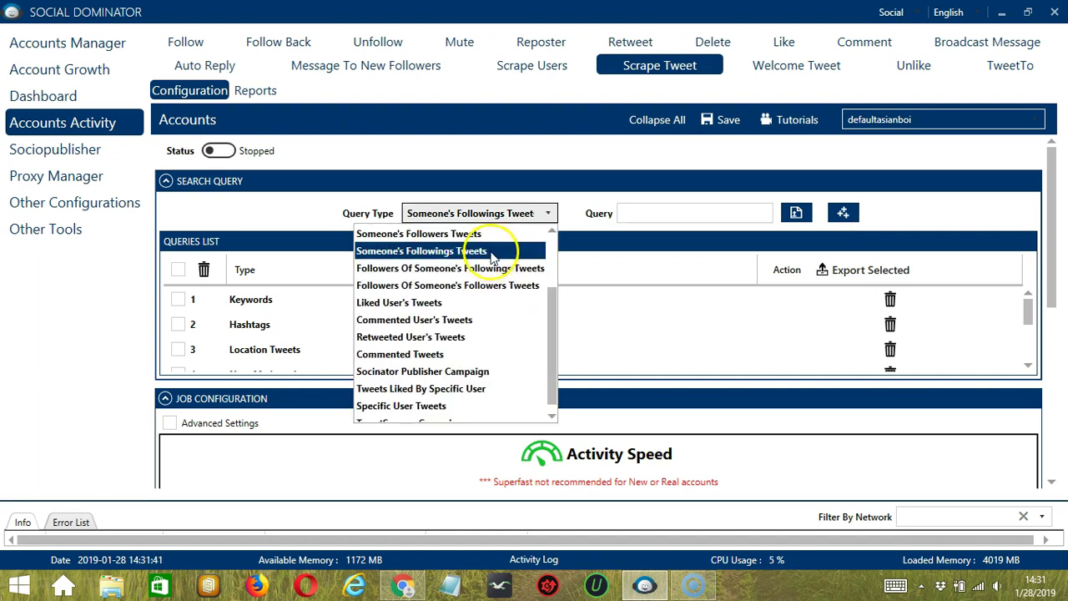
pyautogui.click(488, 266)
pyautogui.click(677, 210)
pyautogui.write('elonmusk')
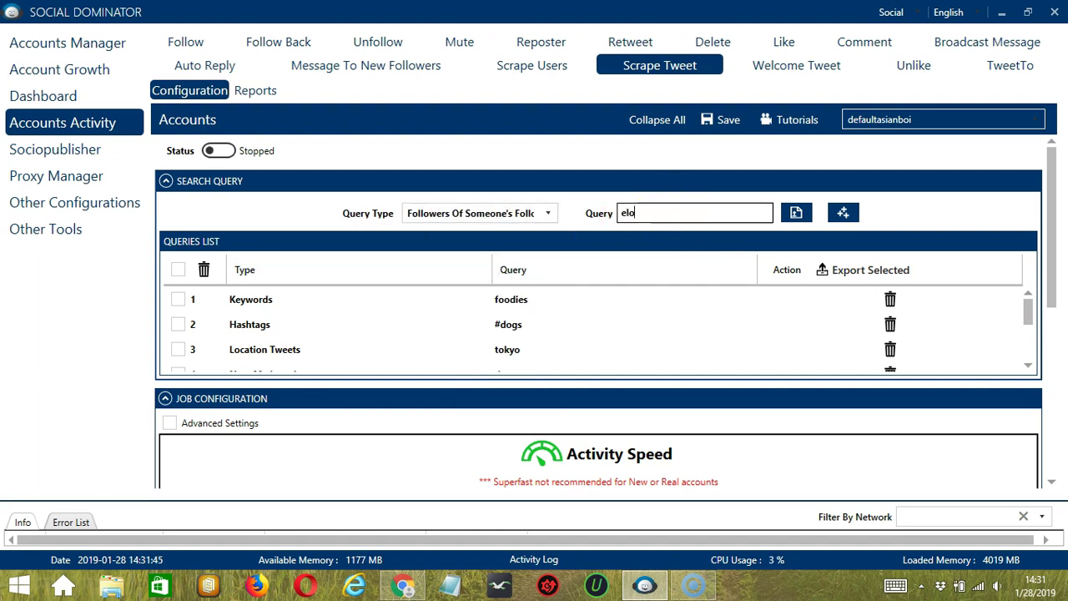
pyautogui.click(843, 213)
# Add 'elonmusk' as a Followers Of Someone's Followers Tweets query.
pyautogui.click(548, 212)
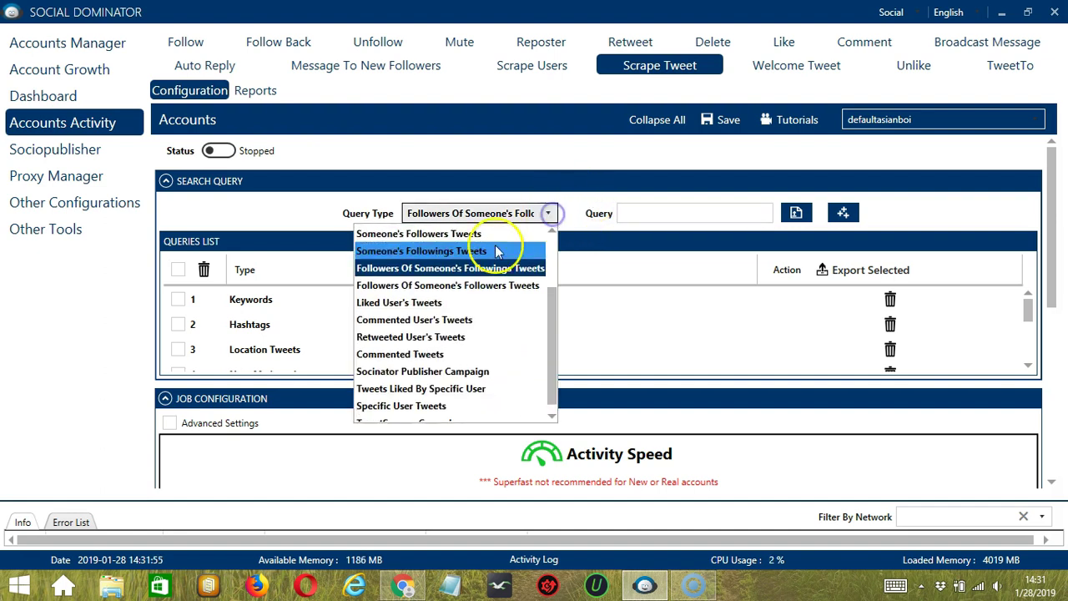
pyautogui.click(460, 285)
pyautogui.click(652, 210)
pyautogui.write('elonmusk')
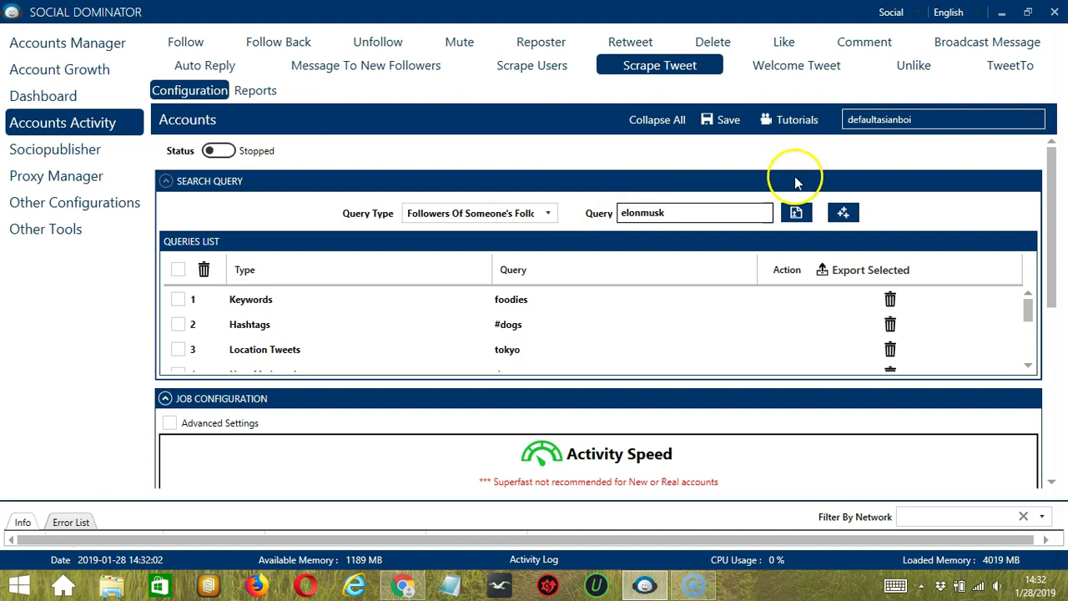
pyautogui.click(841, 214)
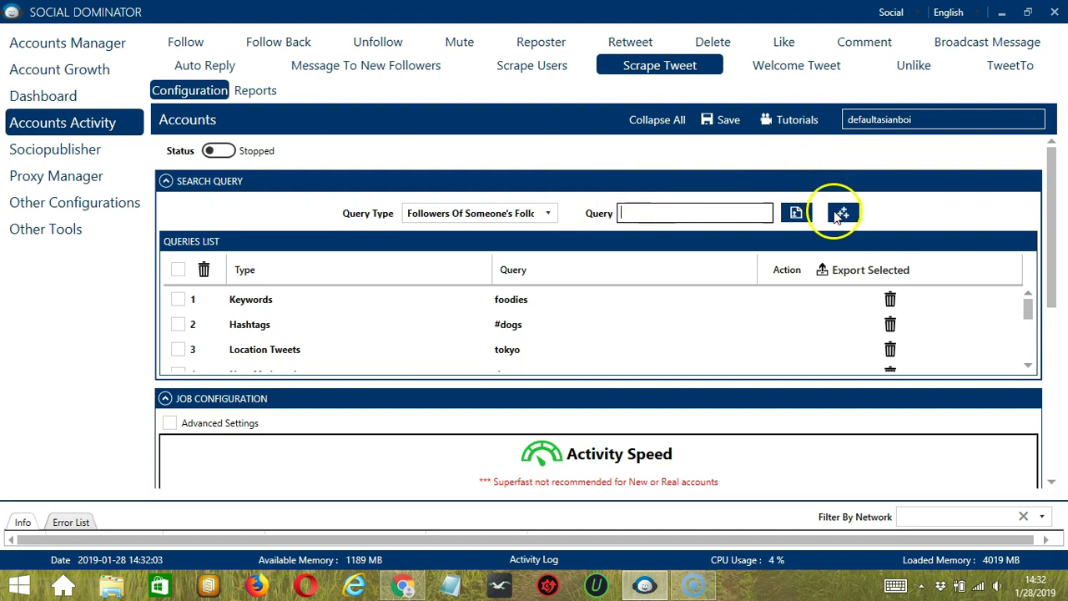
pyautogui.click(547, 215)
pyautogui.click(450, 292)
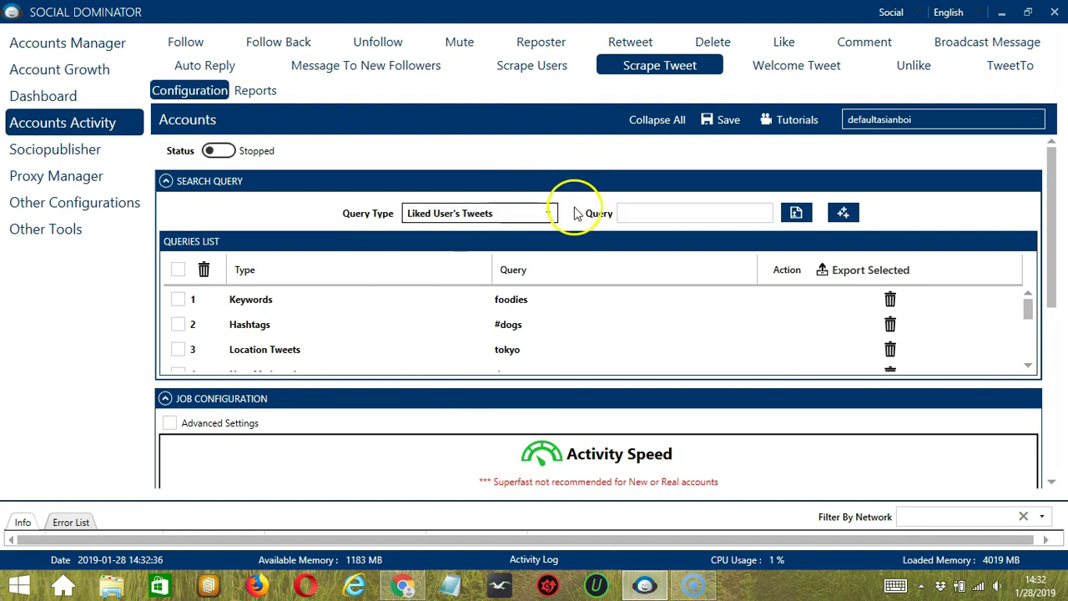
# Add the pasted tweet status URL as a Liked User's Tweets query.
pyautogui.click(699, 213)
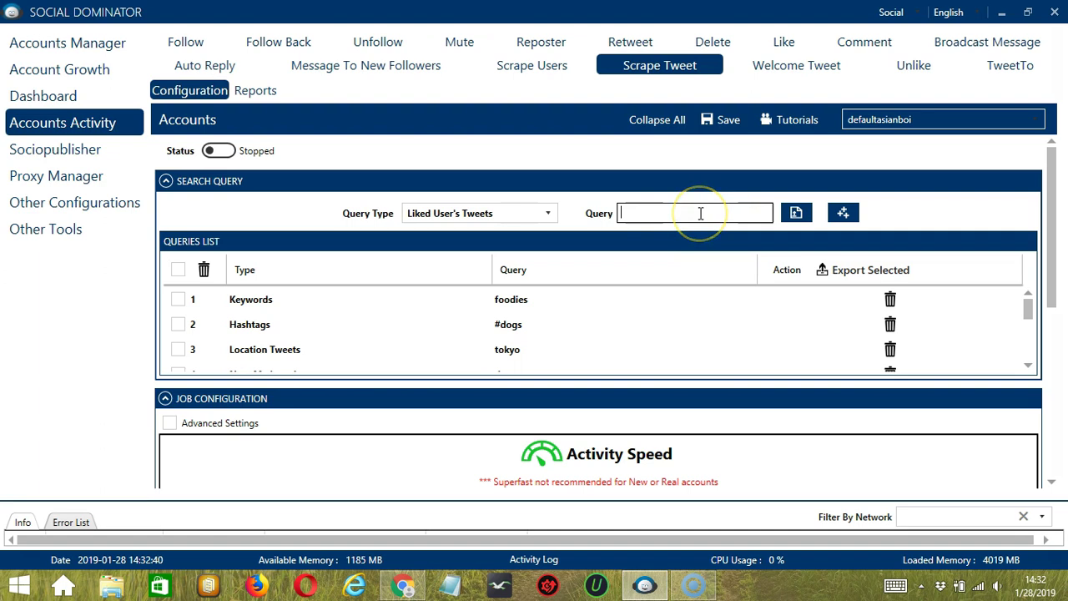
pyautogui.hotkey('ctrl', 'v')
pyautogui.click(842, 213)
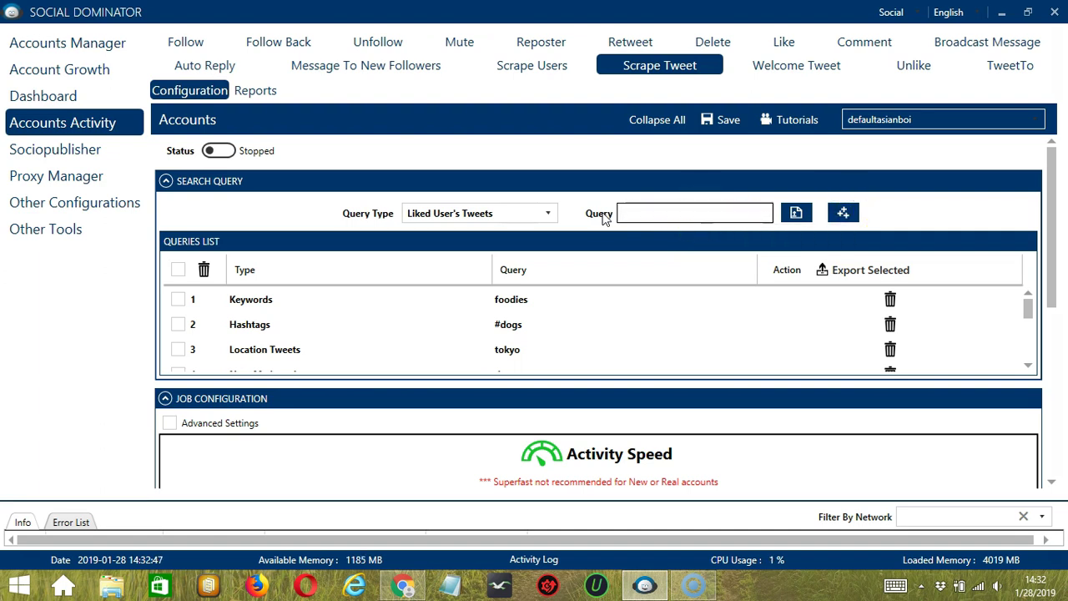
pyautogui.click(644, 214)
pyautogui.click(644, 214)
# Add the tweet status URL as a Commented User's Tweets query.
pyautogui.click(547, 213)
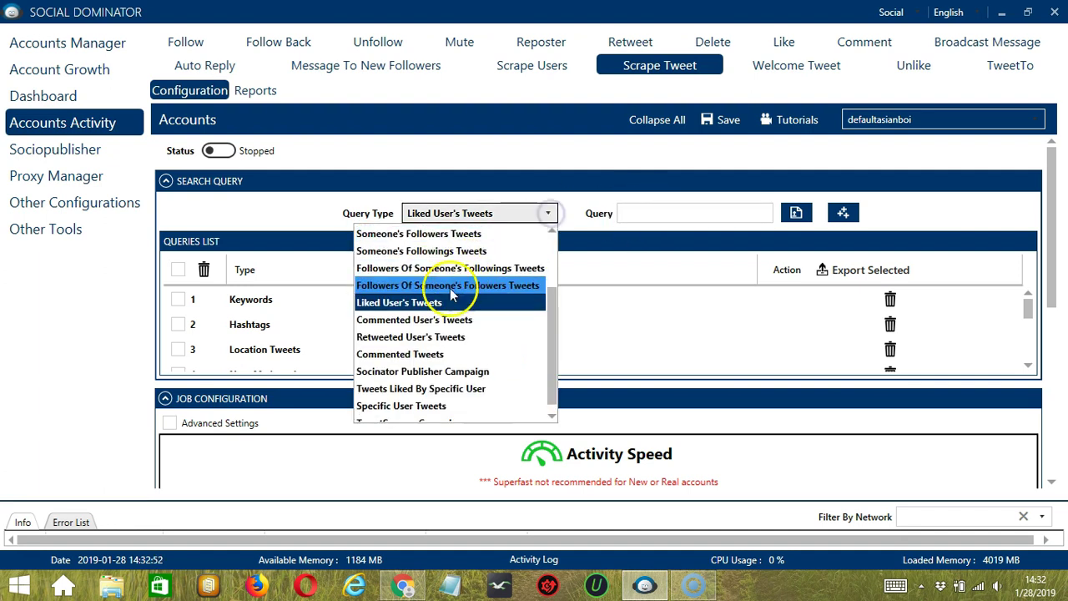
pyautogui.click(450, 323)
pyautogui.click(706, 213)
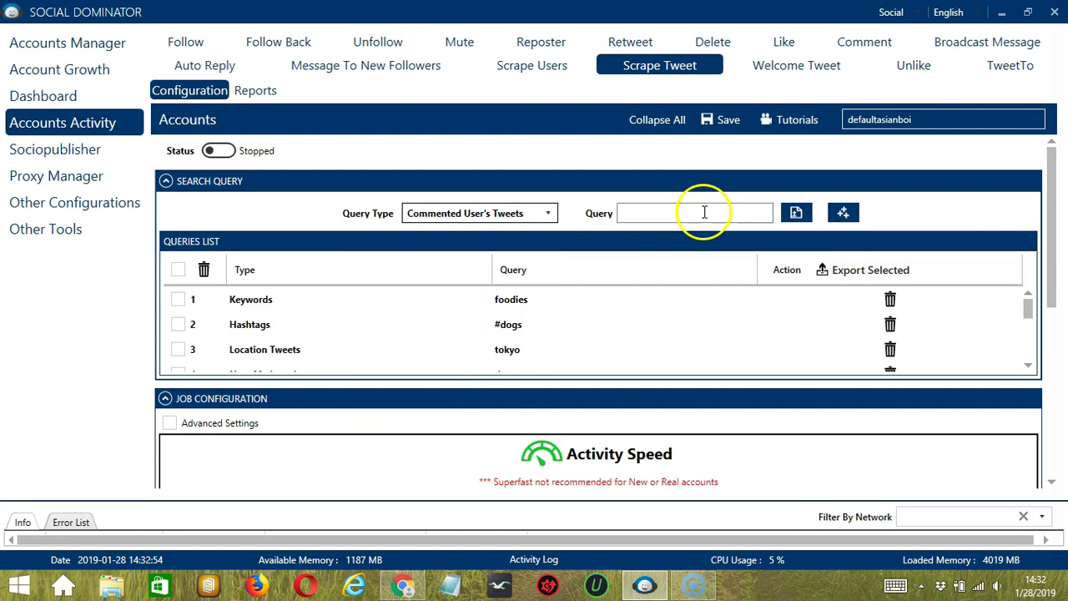
pyautogui.hotkey('ctrl', 'v')
pyautogui.click(800, 215)
pyautogui.click(844, 216)
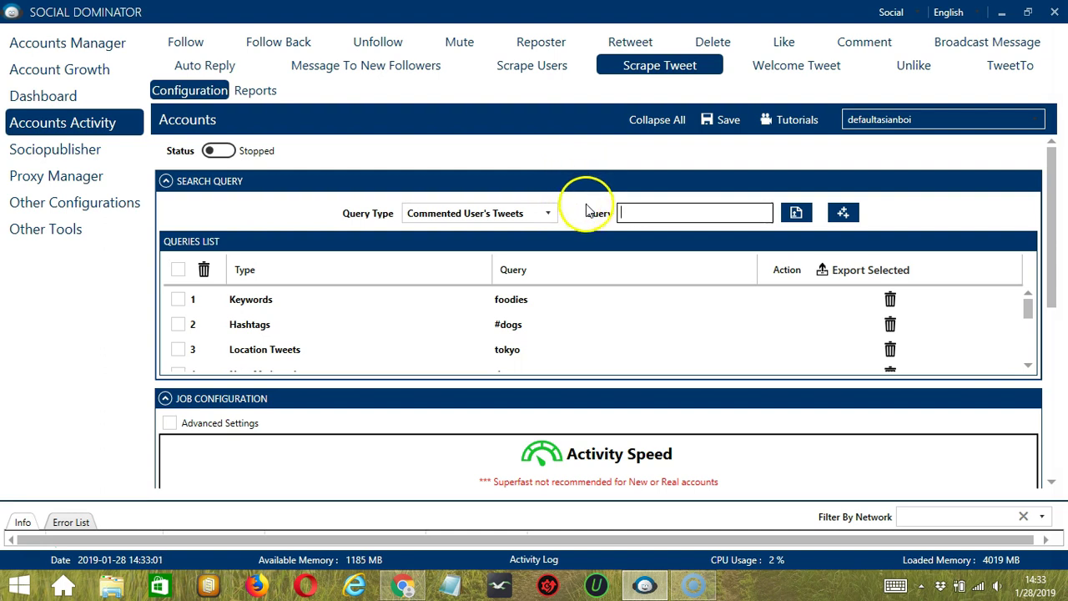
# Add the tweet status URL as a Retweeted User's Tweets query.
pyautogui.click(548, 213)
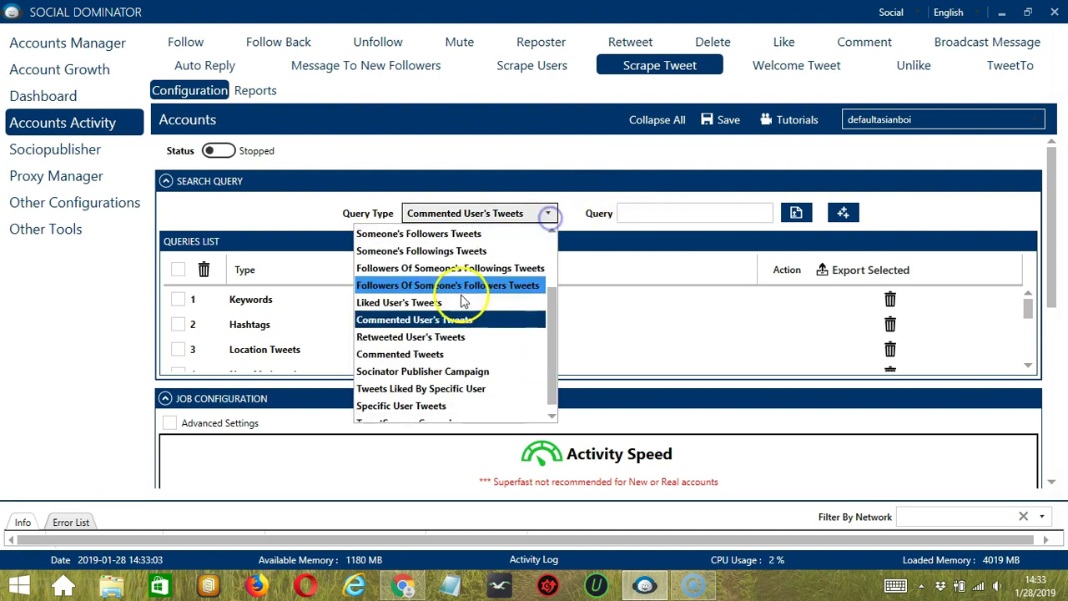
pyautogui.click(436, 336)
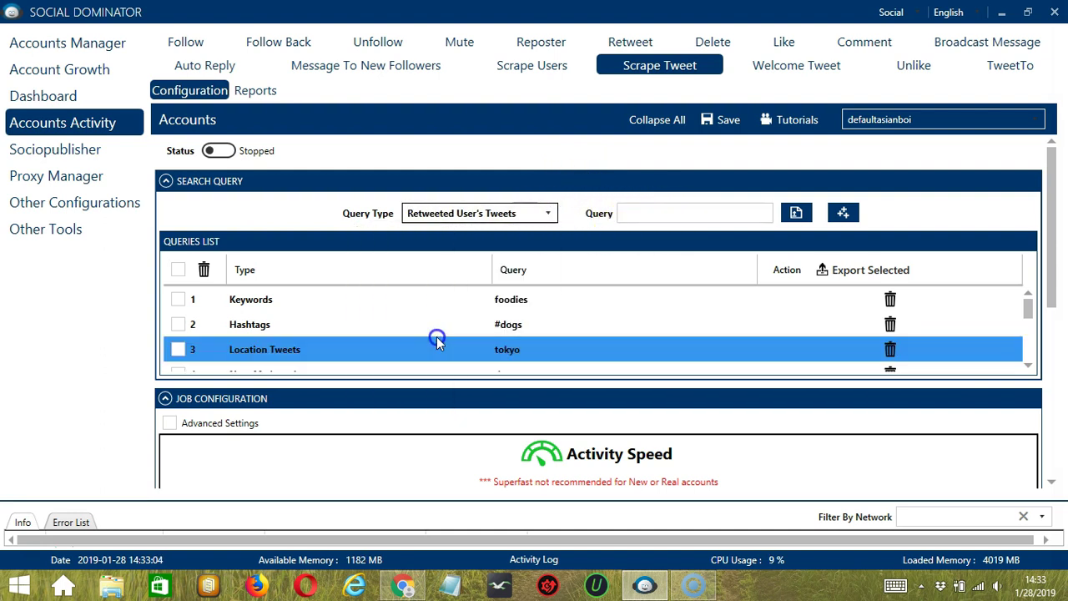
pyautogui.click(640, 215)
pyautogui.hotkey('ctrl', 'v')
pyautogui.click(843, 213)
pyautogui.click(638, 214)
pyautogui.click(609, 225)
# Add the tweet status URL as a Commented Tweets query.
pyautogui.click(548, 212)
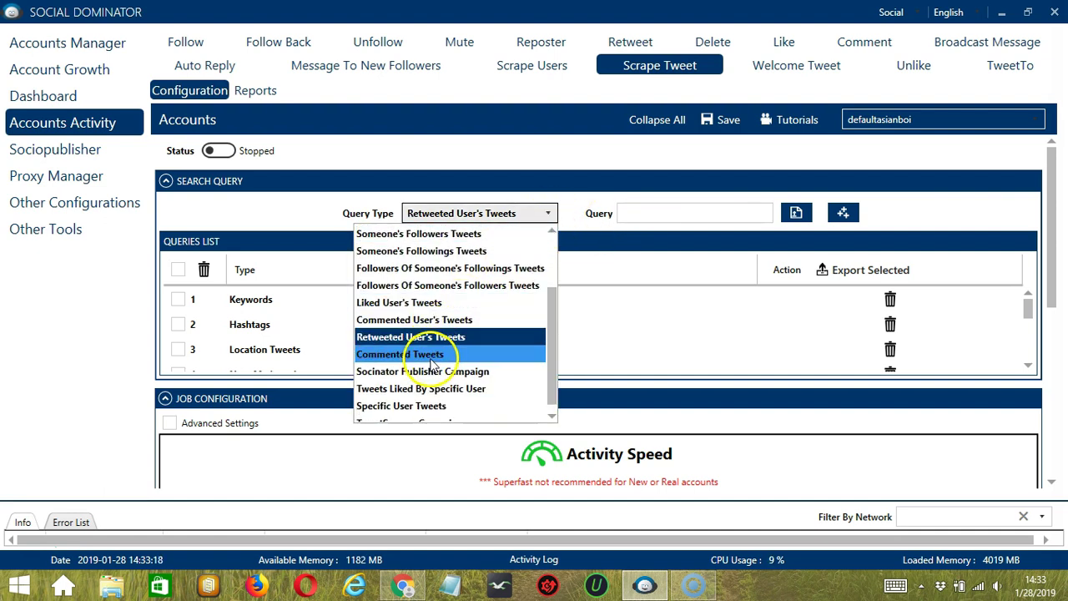
pyautogui.click(432, 360)
pyautogui.click(693, 211)
pyautogui.hotkey('ctrl', 'v')
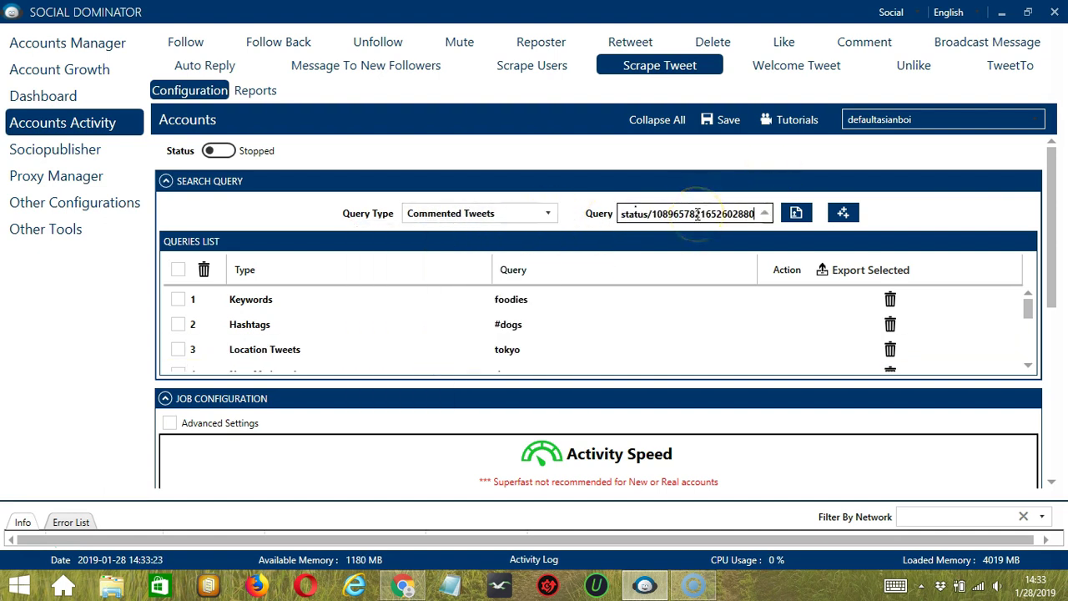
pyautogui.click(841, 212)
pyautogui.click(680, 216)
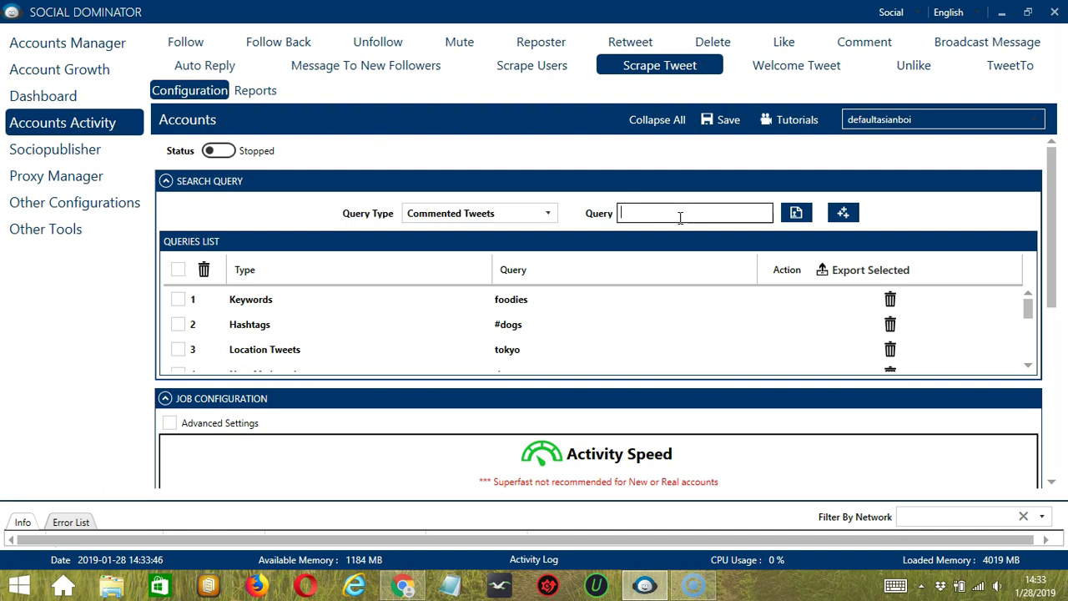
pyautogui.click(548, 213)
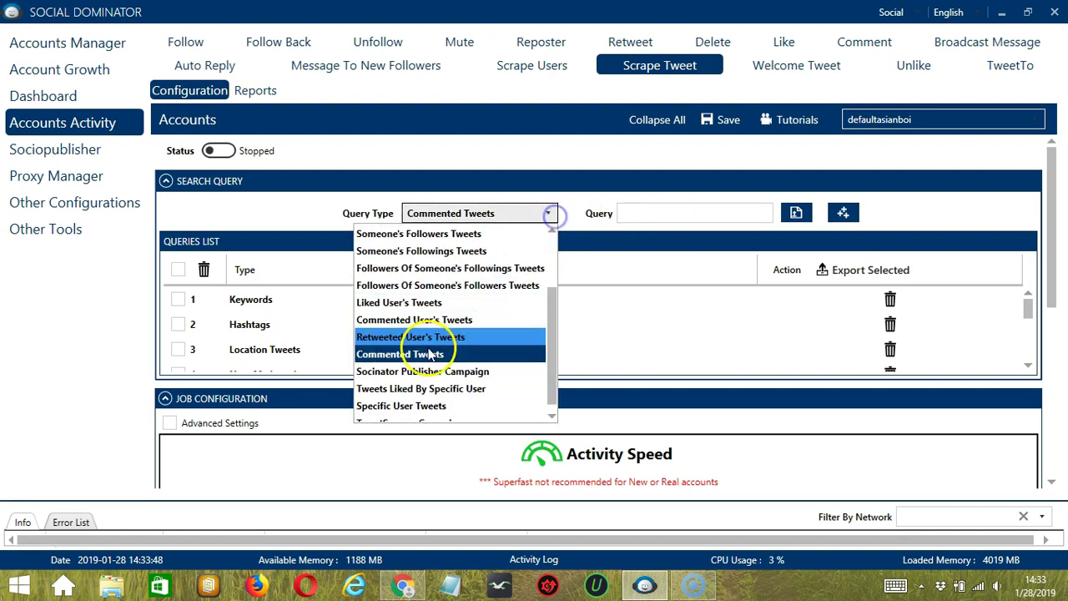
pyautogui.click(429, 373)
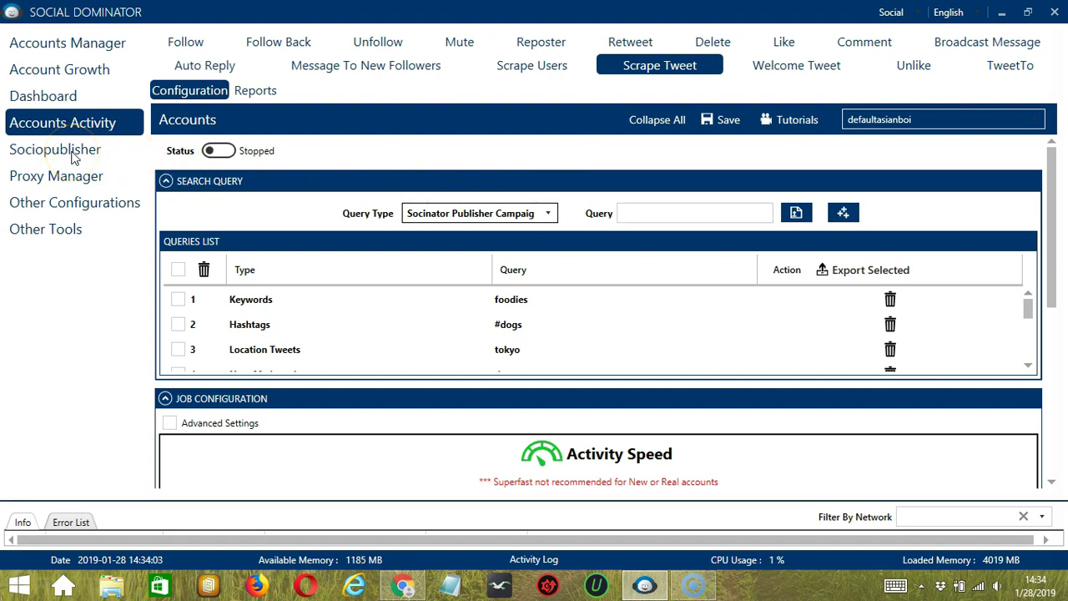
pyautogui.click(414, 214)
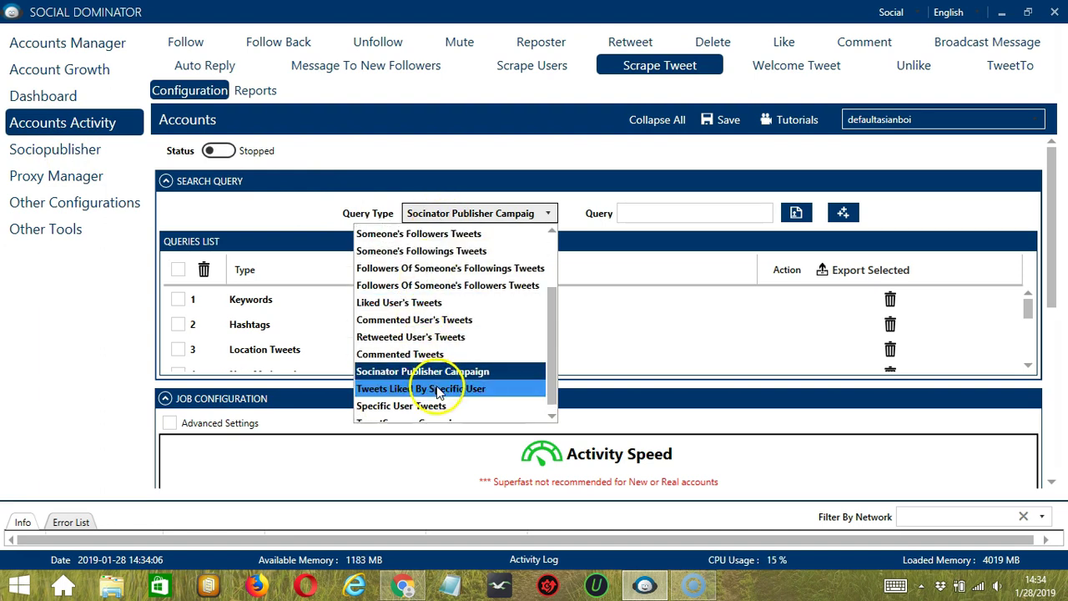
pyautogui.click(439, 391)
pyautogui.click(677, 213)
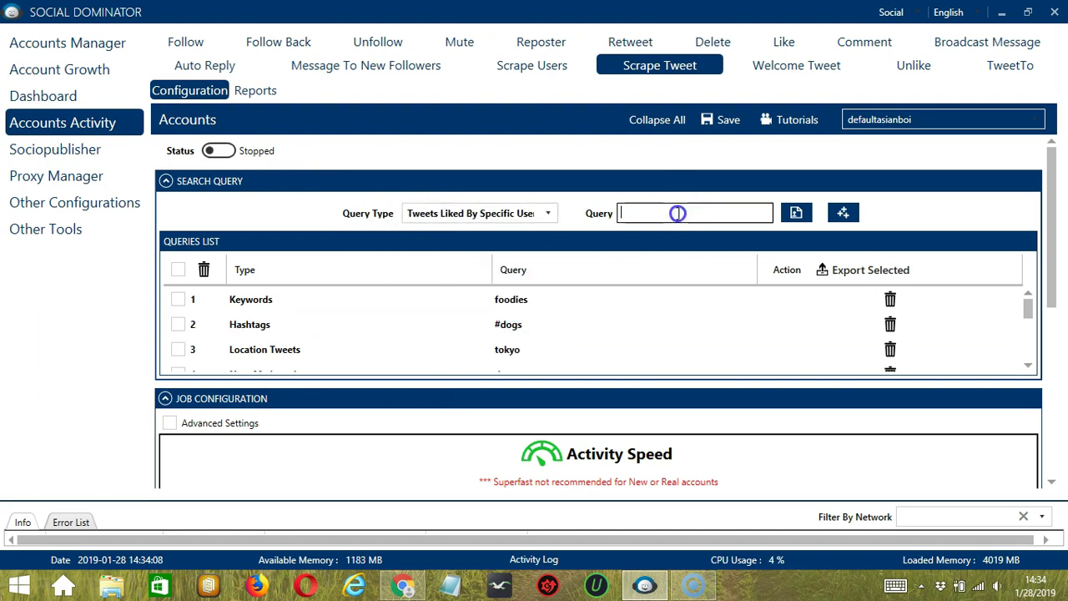
pyautogui.write('elonm')
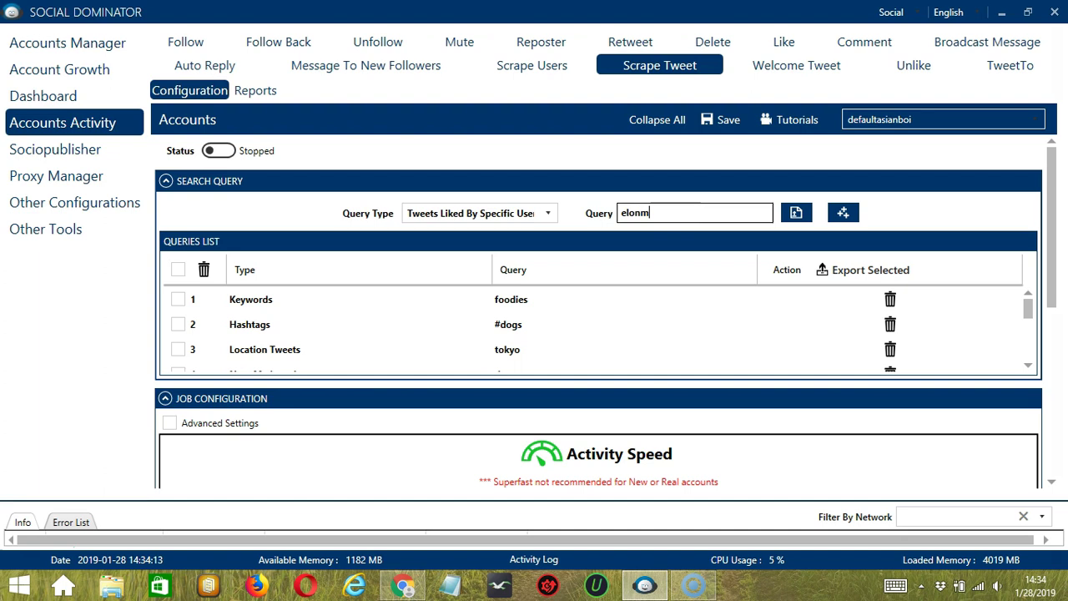
pyautogui.click(845, 212)
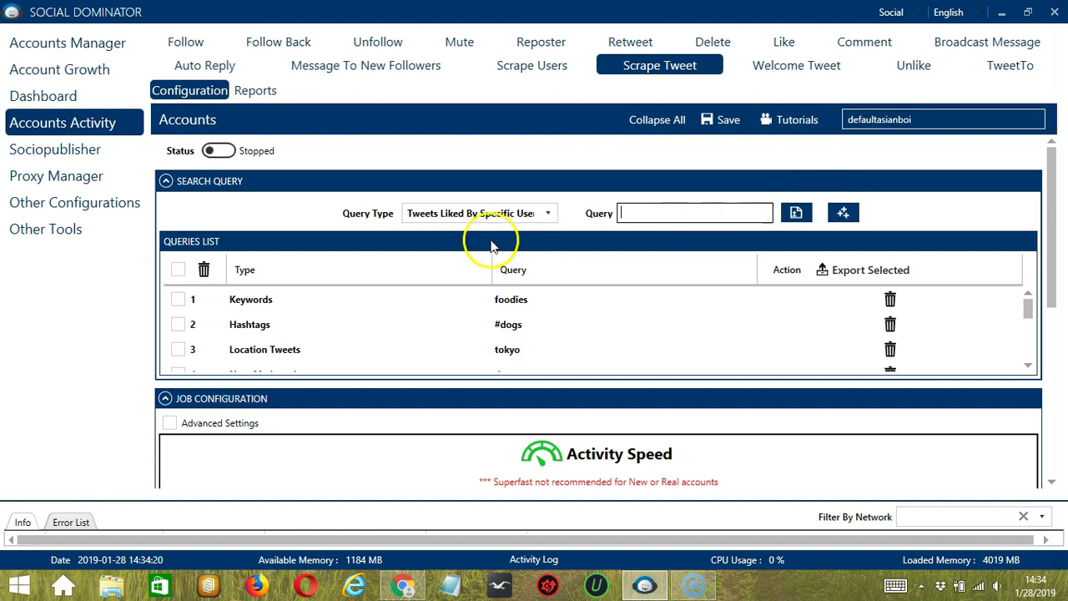
pyautogui.click(522, 213)
pyautogui.click(405, 406)
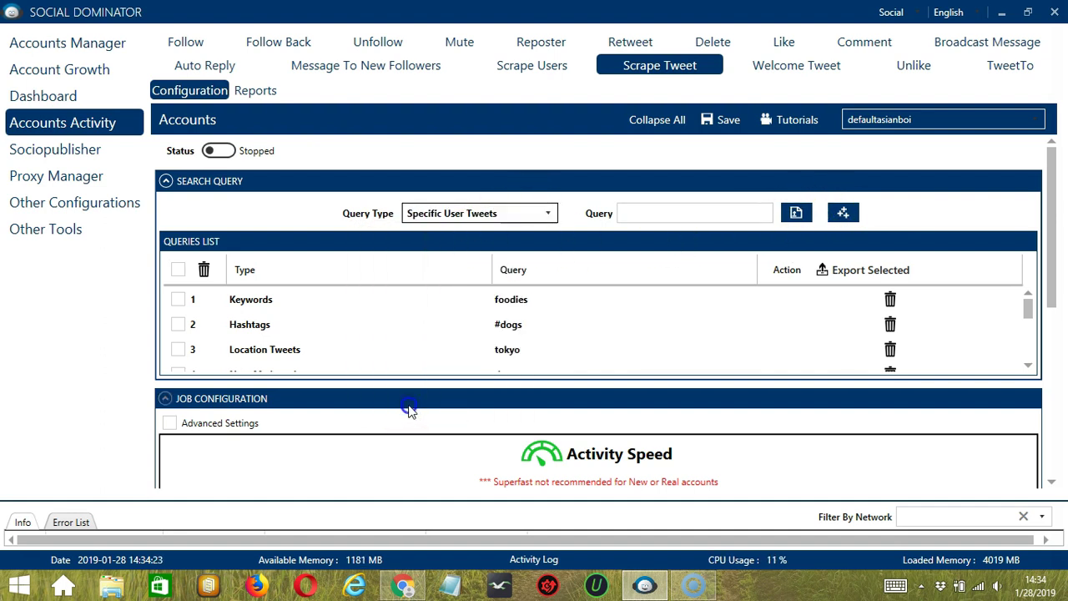
pyautogui.click(648, 212)
pyautogui.write('elonmusk')
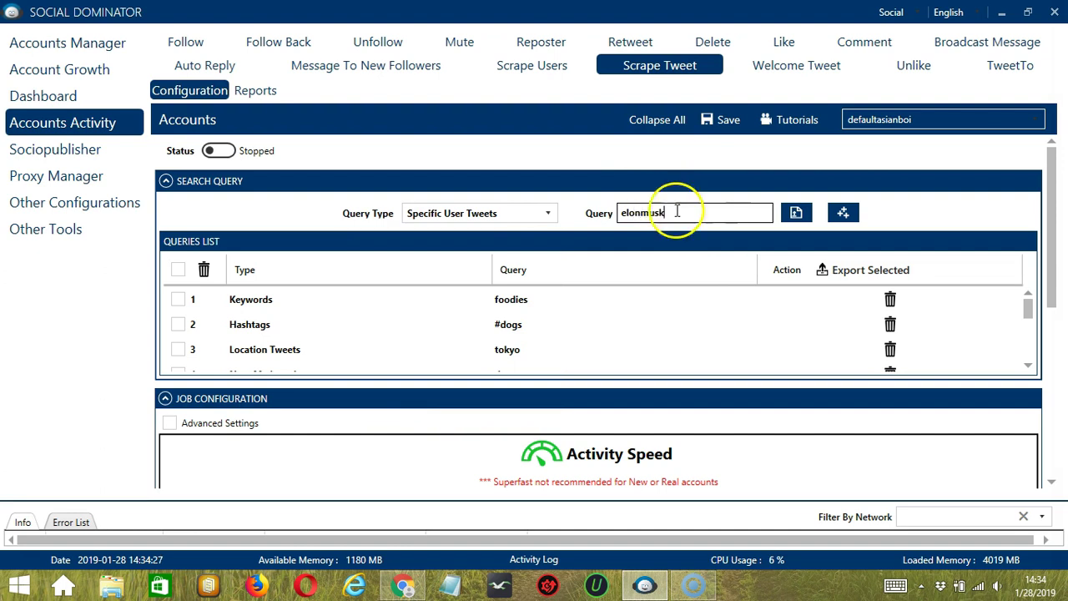
pyautogui.click(842, 212)
pyautogui.click(843, 213)
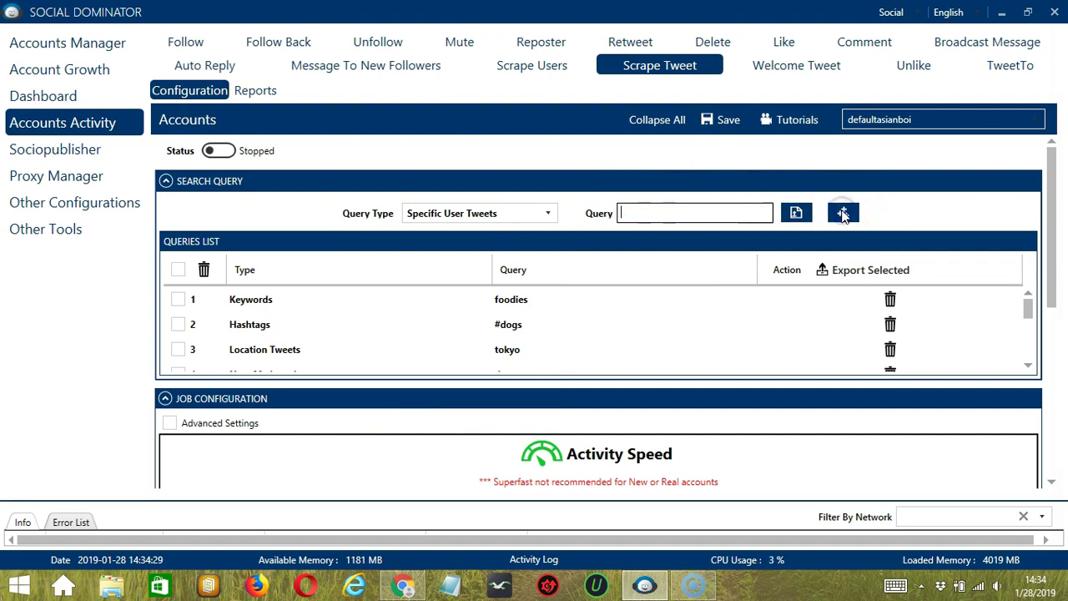
pyautogui.click(530, 218)
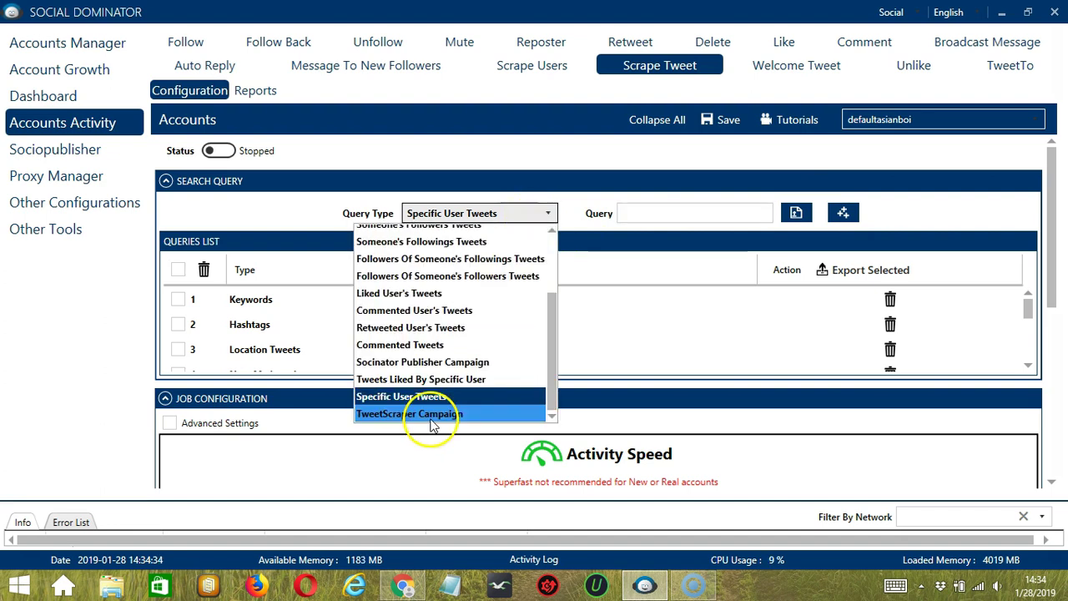
pyautogui.click(431, 416)
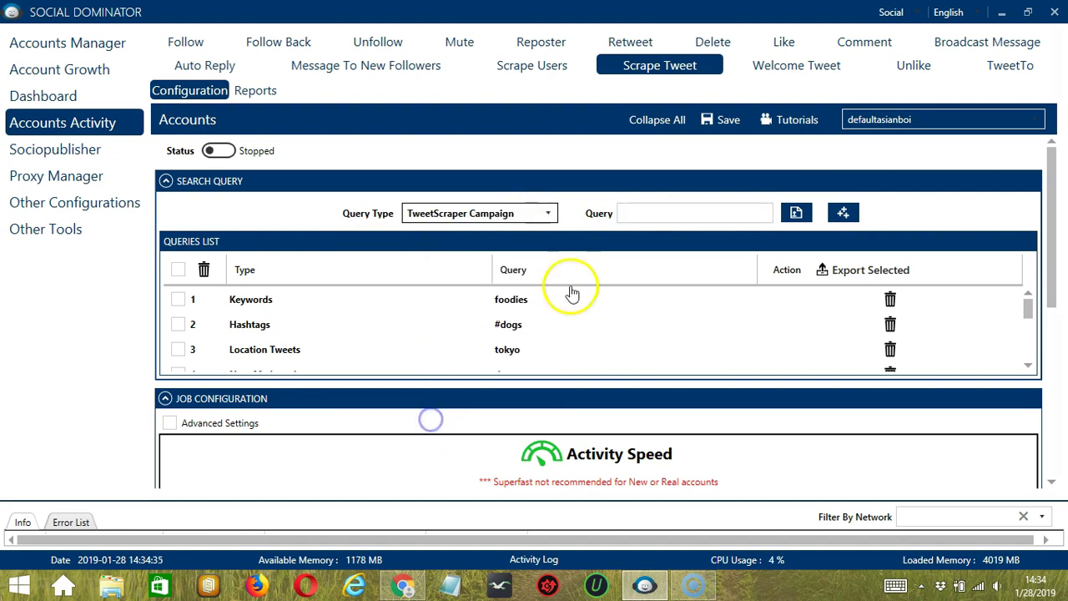
# Trash the Keywords 'foodies' row so the list starts with Hashtags #dogs, then scroll to Job Configuration.
pyautogui.click(580, 193)
pyautogui.click(575, 242)
pyautogui.click(739, 298)
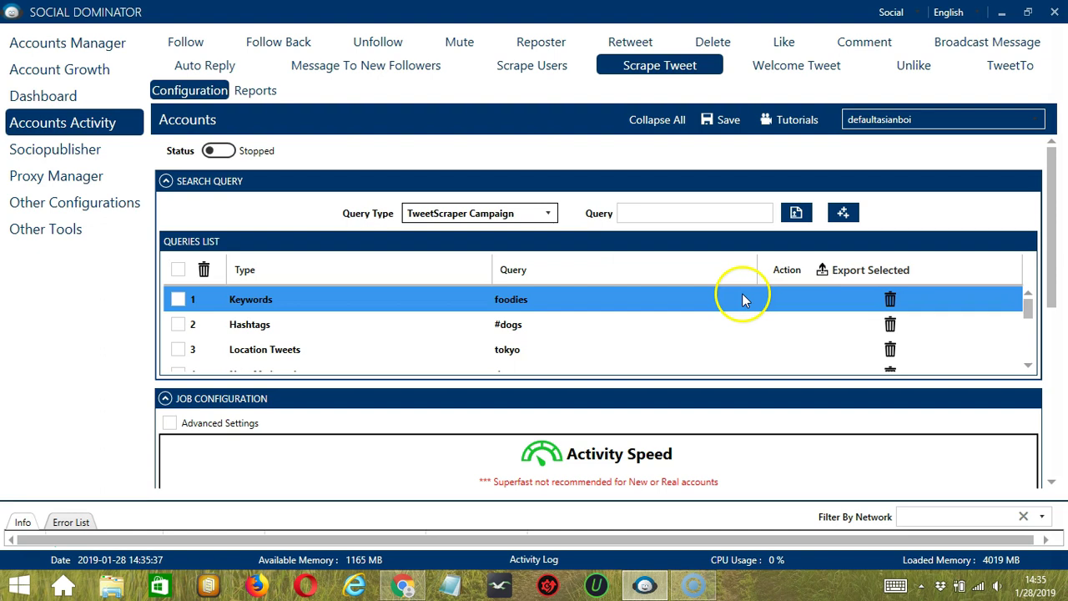
pyautogui.click(890, 299)
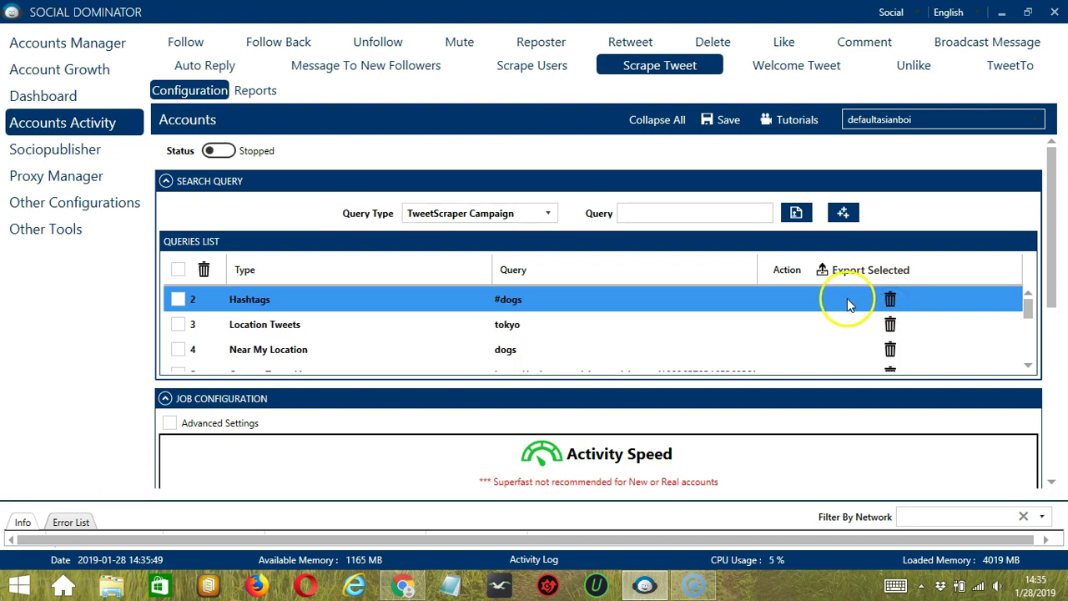
pyautogui.scroll(-3, 631, 317)
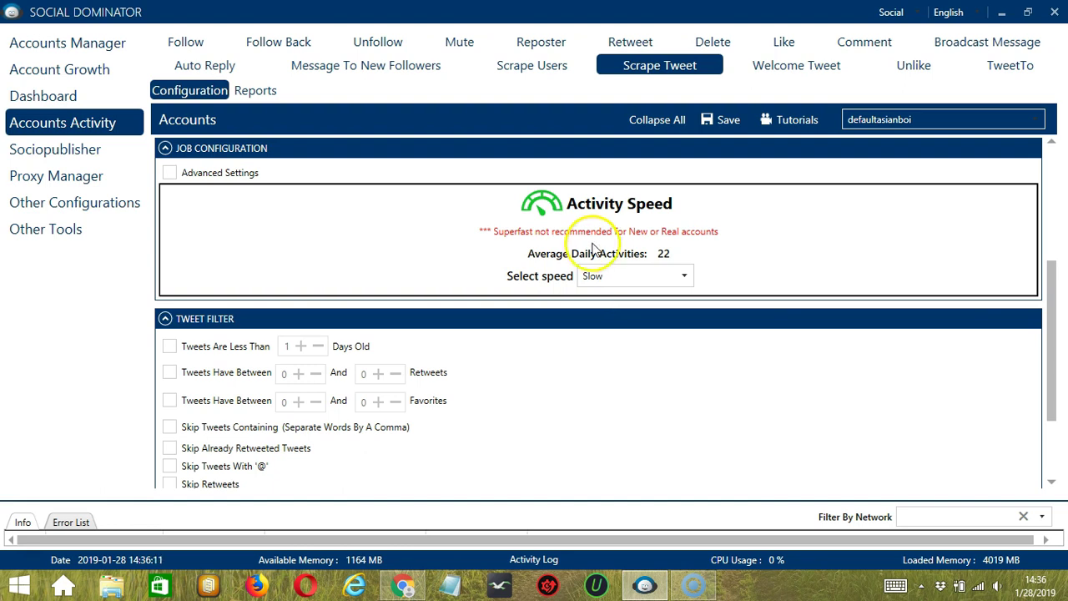
# Raise the activity speed through Medium and Fast to Superfast, then enable Advanced Settings.
pyautogui.click(629, 273)
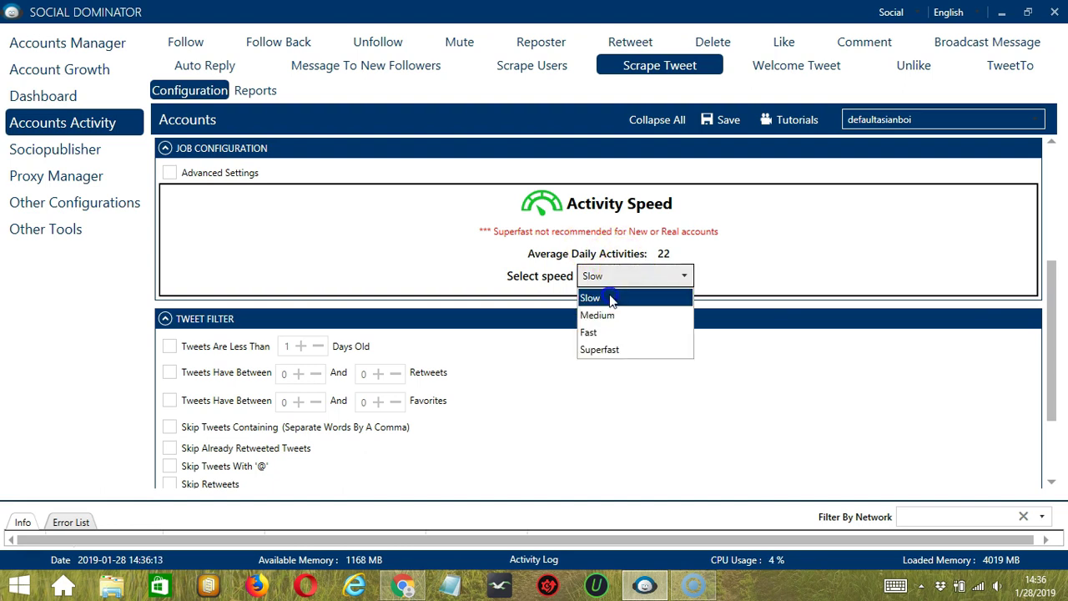
pyautogui.click(613, 309)
pyautogui.click(634, 275)
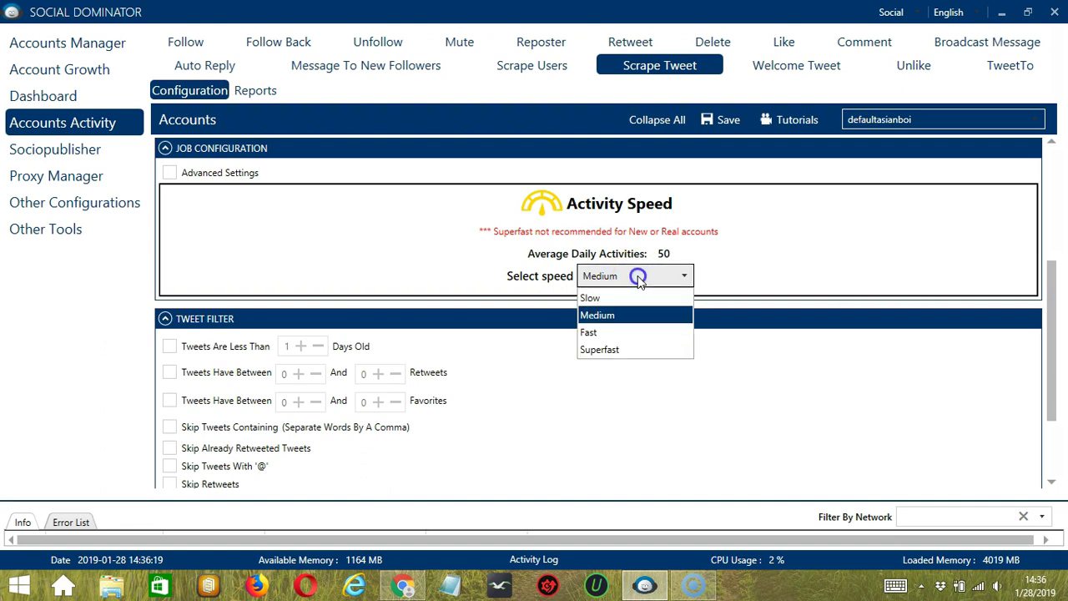
pyautogui.click(627, 331)
pyautogui.click(617, 278)
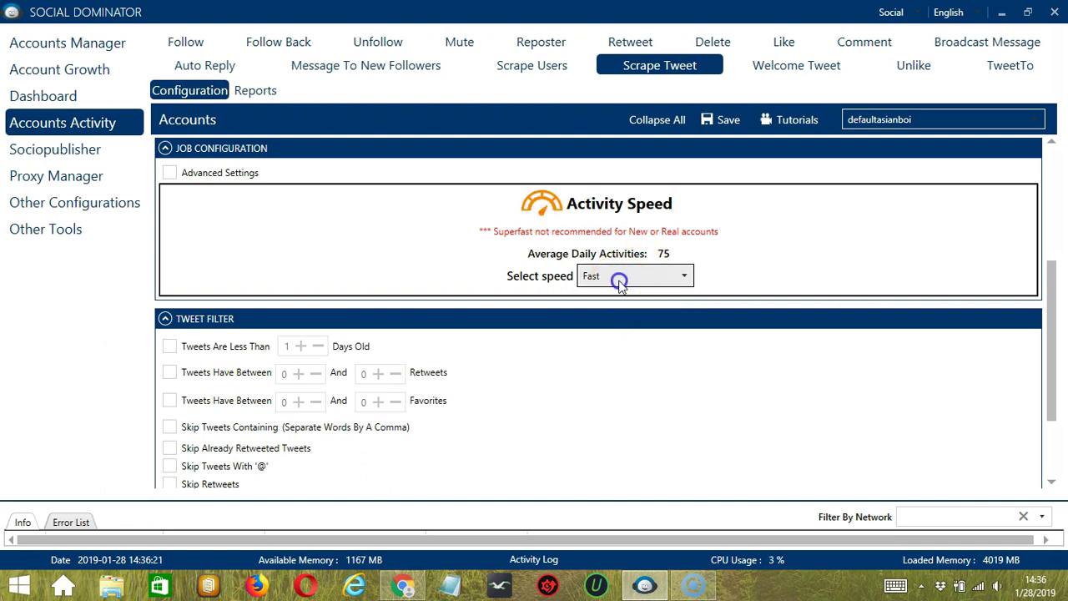
pyautogui.click(604, 357)
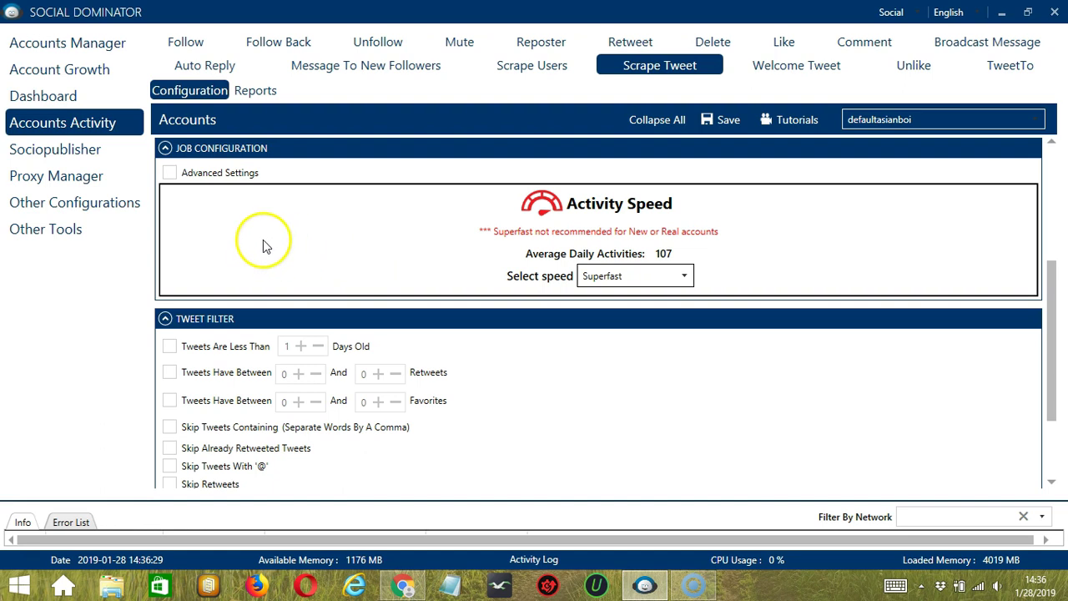
pyautogui.click(169, 173)
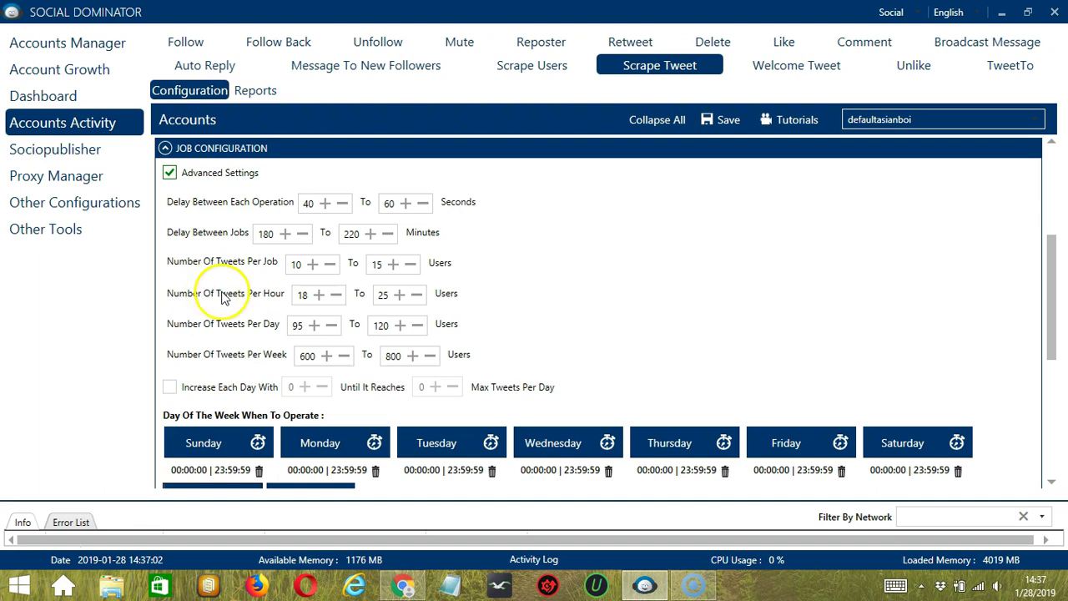
# Tick Increase Each Day With and delete Monday's 00:00:00–23:59:59 time slot.
pyautogui.click(170, 387)
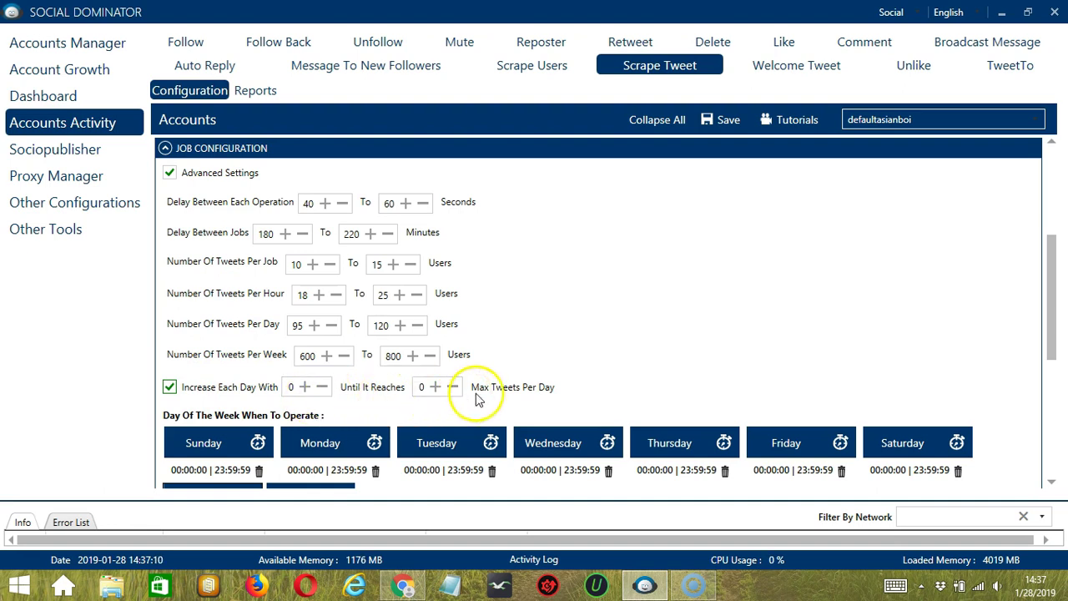
pyautogui.click(1052, 484)
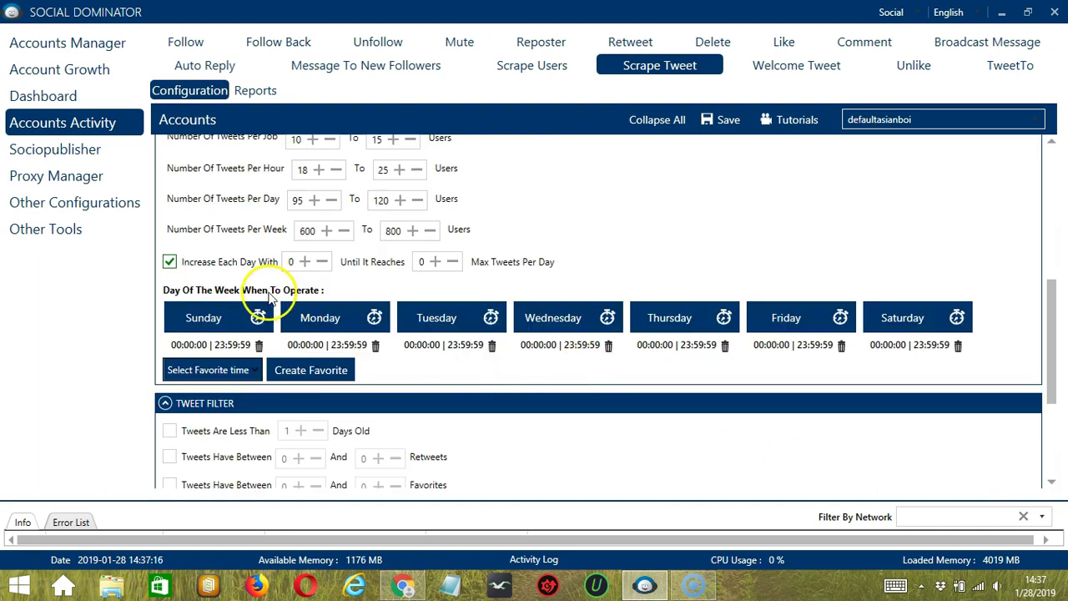
pyautogui.click(329, 311)
pyautogui.click(376, 346)
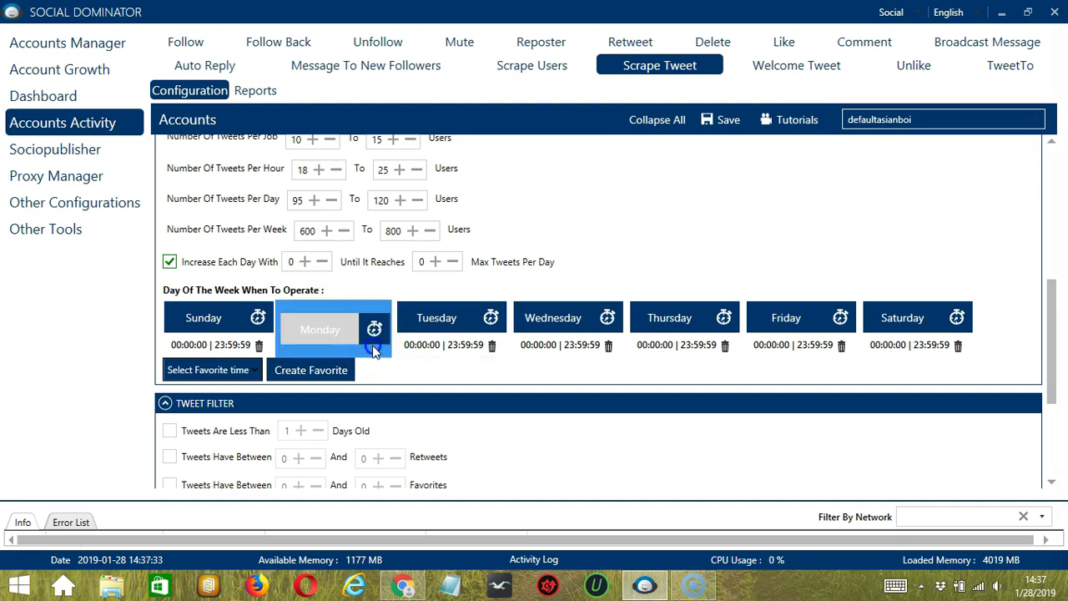
# Add a first Monday window from 00:00:00 to 01:59:59.
pyautogui.click(320, 334)
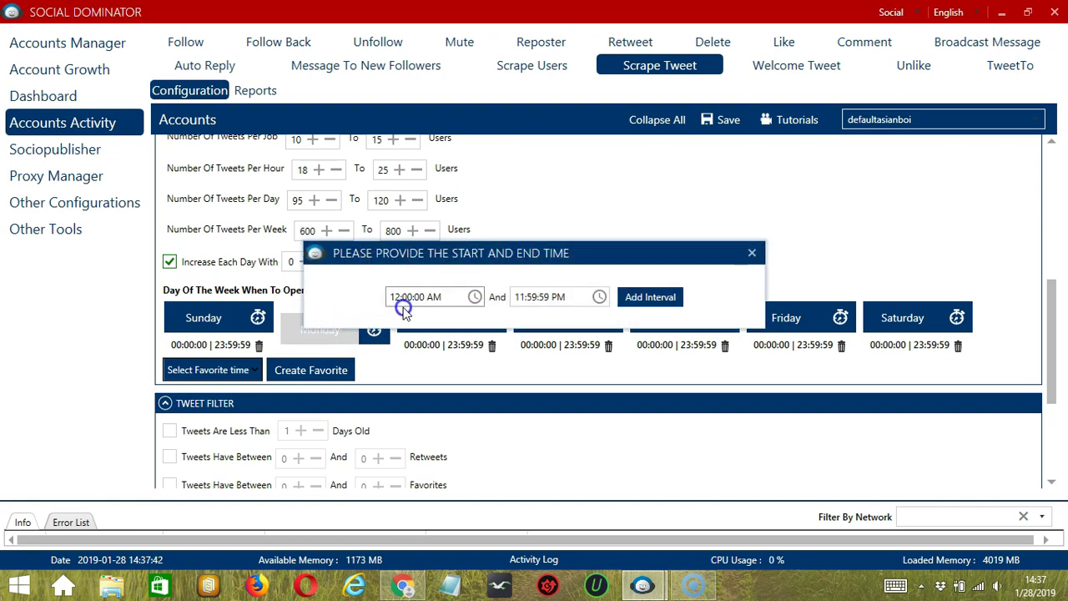
pyautogui.click(520, 297)
pyautogui.doubleClick(522, 297)
pyautogui.click(517, 297)
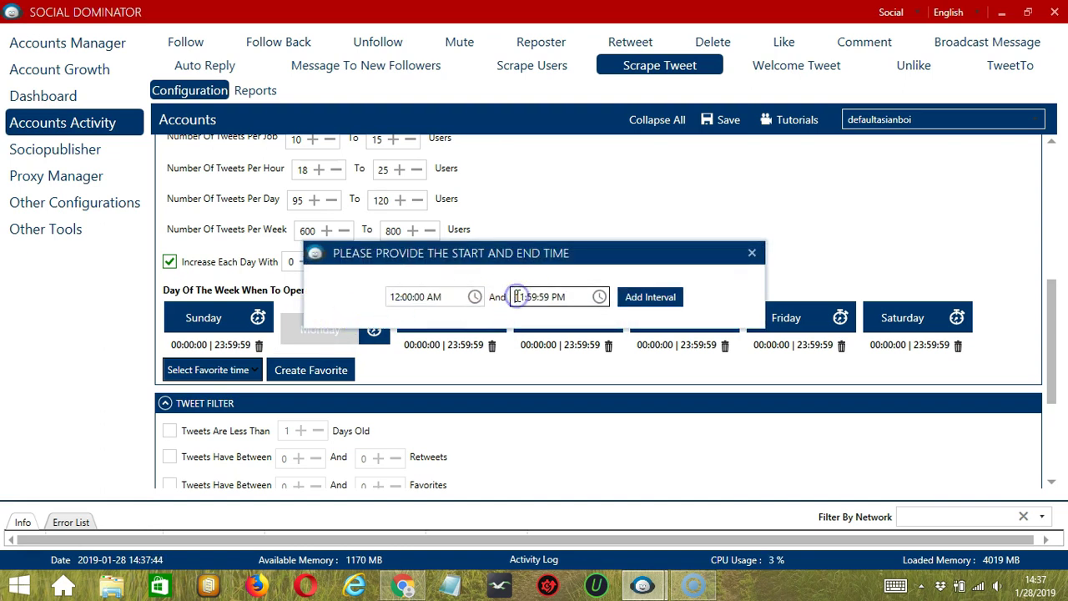
pyautogui.click(554, 297)
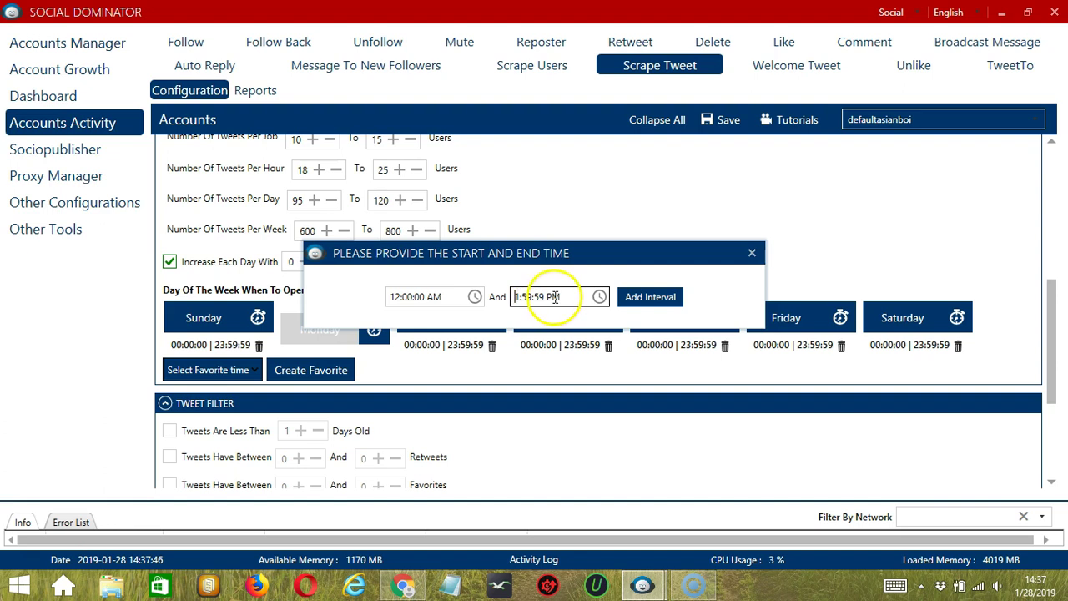
pyautogui.press('BackSpace')
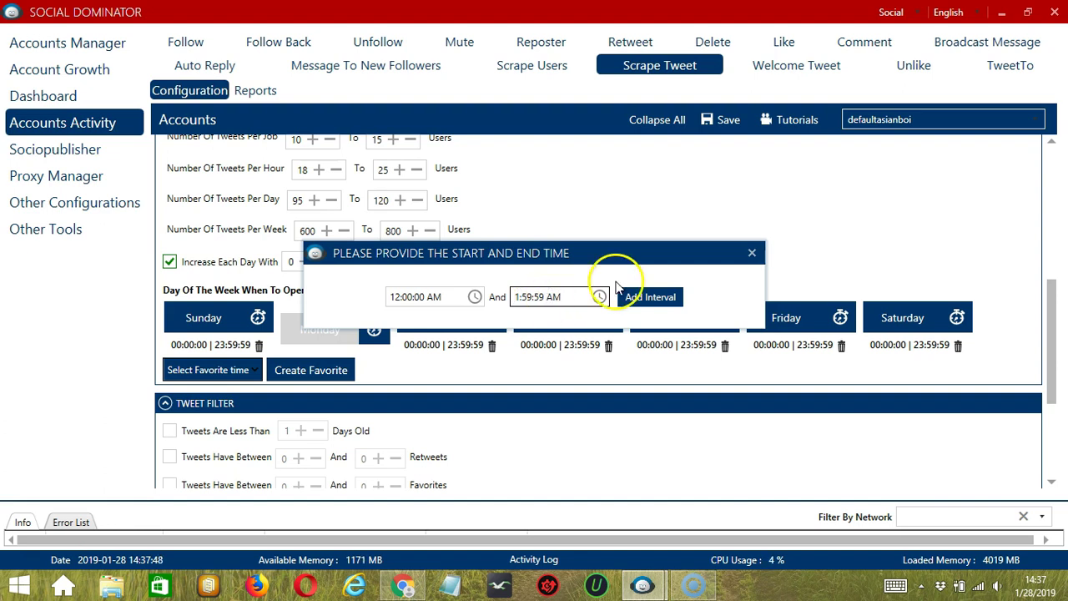
pyautogui.click(647, 297)
# Add a second Monday window 02:00:00–23:59:59 and name a new favourite time 'Twitter Scrape Tweet'.
pyautogui.click(305, 322)
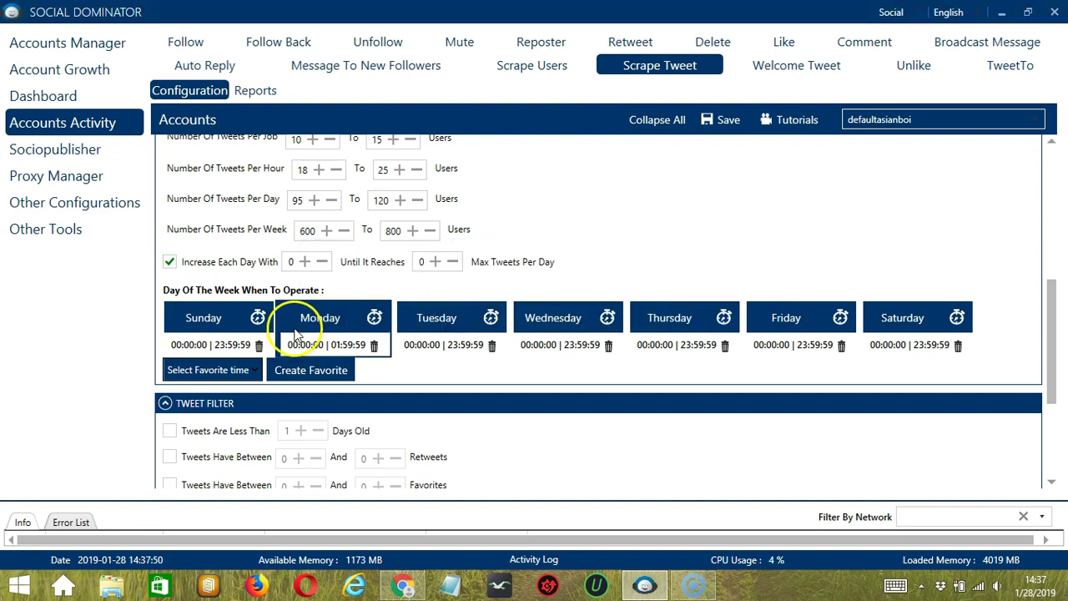
pyautogui.click(392, 297)
pyautogui.click(392, 297)
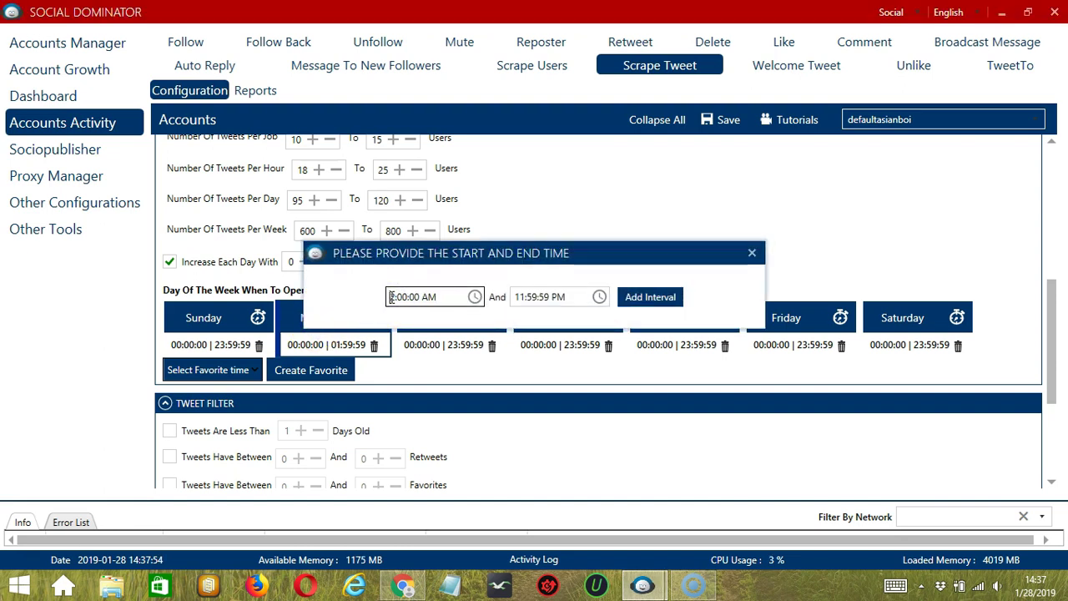
pyautogui.click(655, 297)
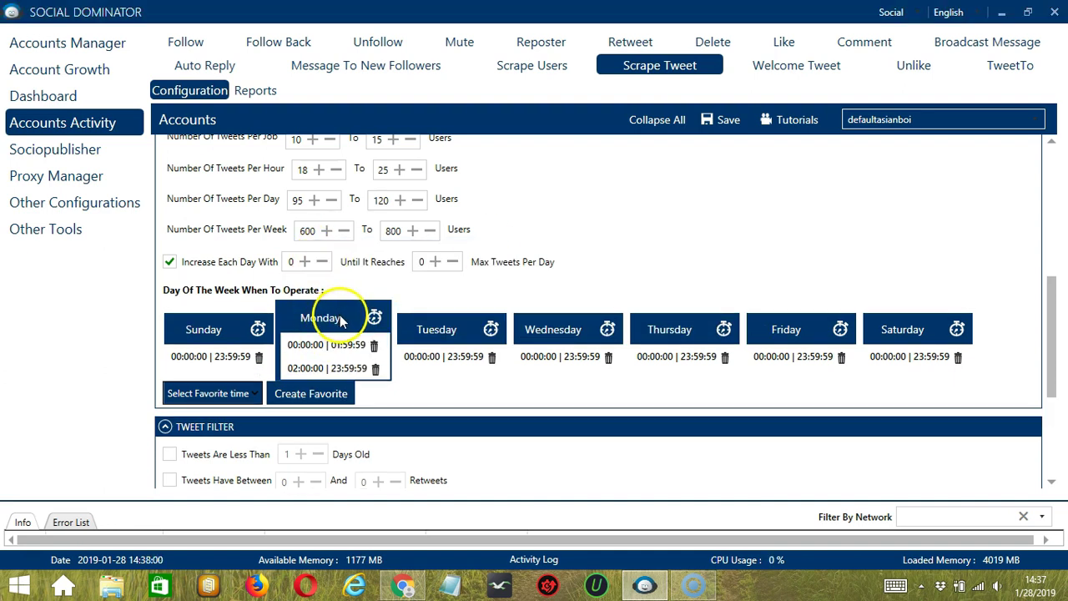
pyautogui.click(323, 393)
pyautogui.write('T')
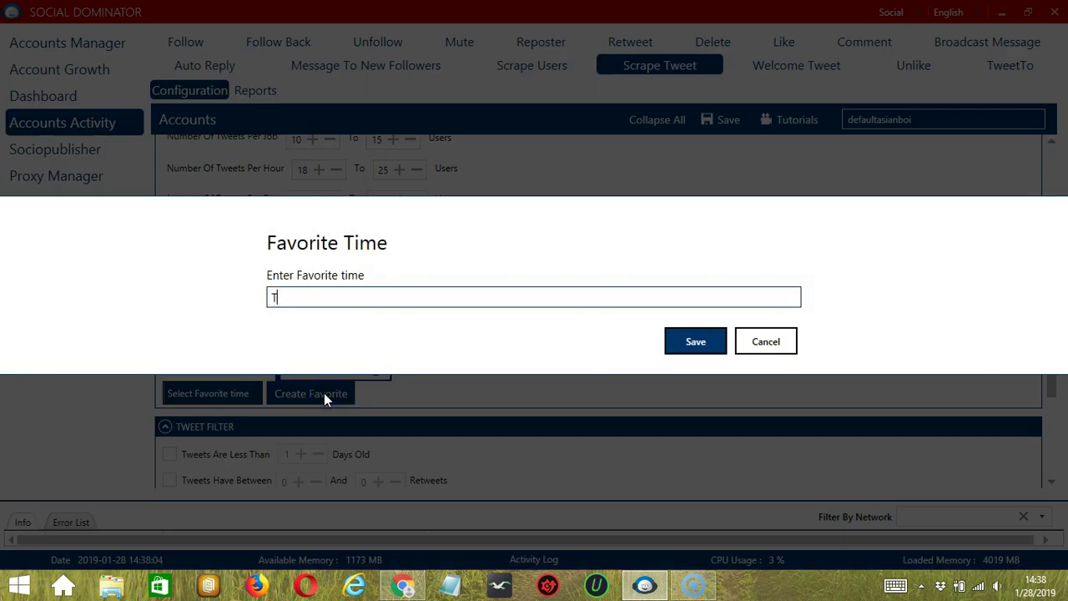
pyautogui.write('witter Scrape Tweet')
# Save the 'Twitter Scrape Tweet' favourite time and apply it from the favourites list.
pyautogui.click(693, 350)
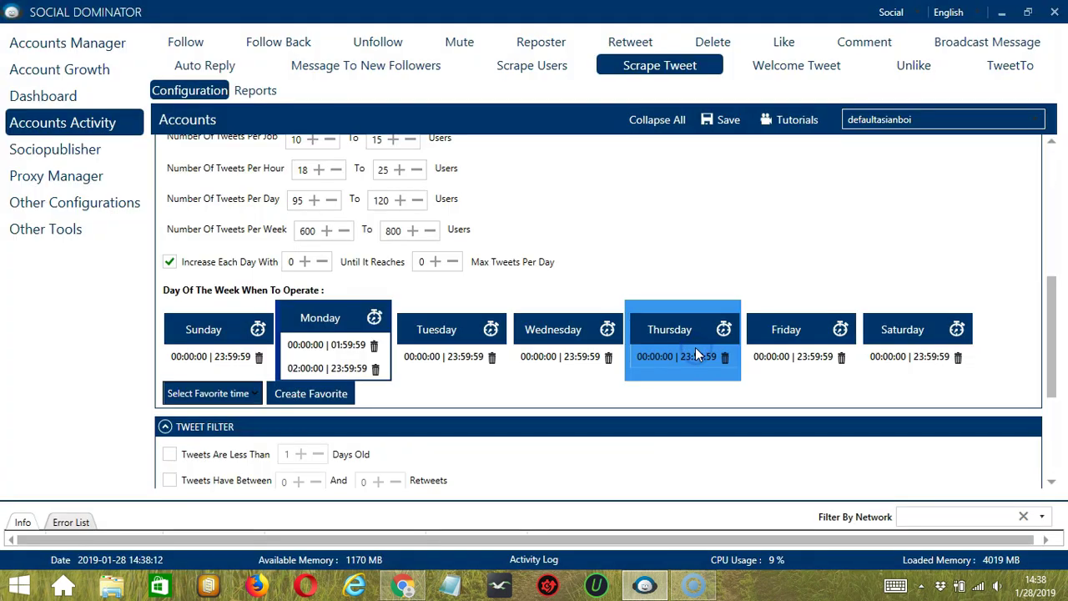
pyautogui.click(255, 396)
pyautogui.scroll(-10, 112, 275)
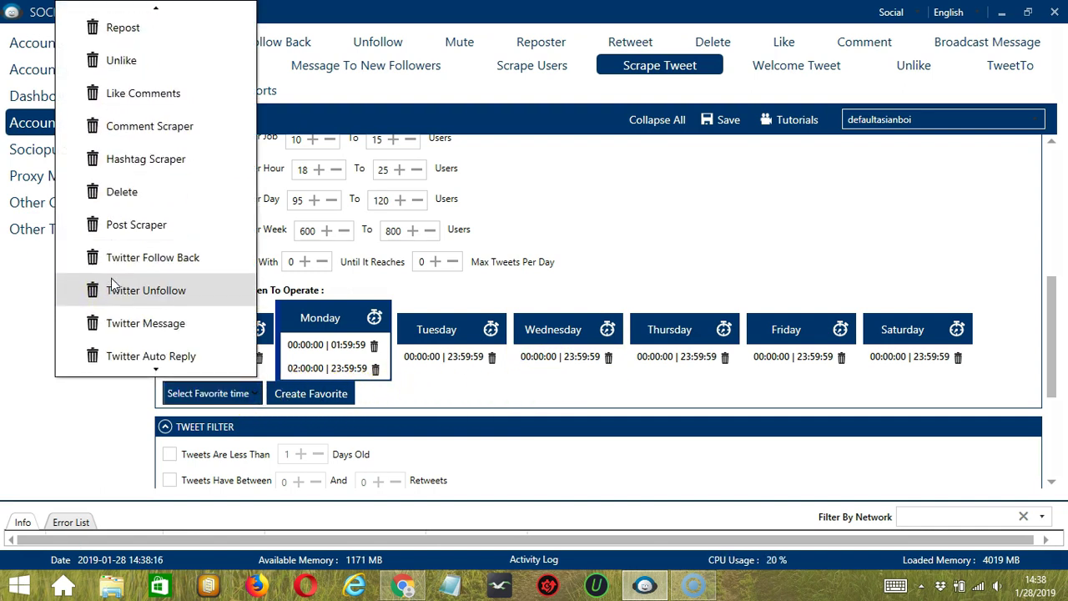
pyautogui.scroll(-3, 112, 283)
pyautogui.click(178, 360)
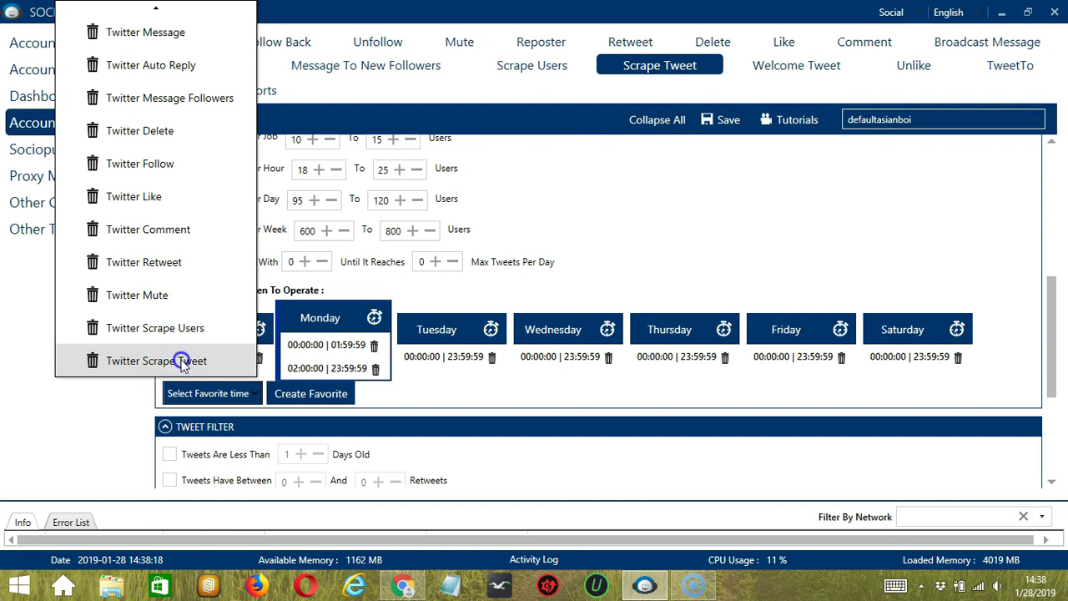
pyautogui.scroll(-5, 500, 292)
pyautogui.click(608, 239)
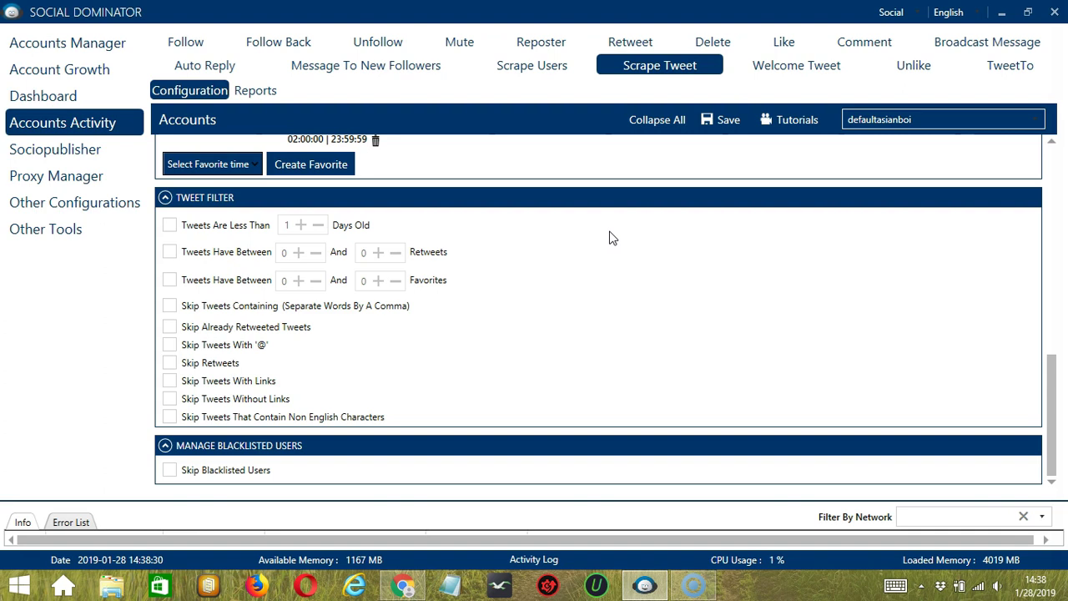
# Limit scraping to tweets less than 3 days old and enable Skip Tweets Containing.
pyautogui.click(187, 229)
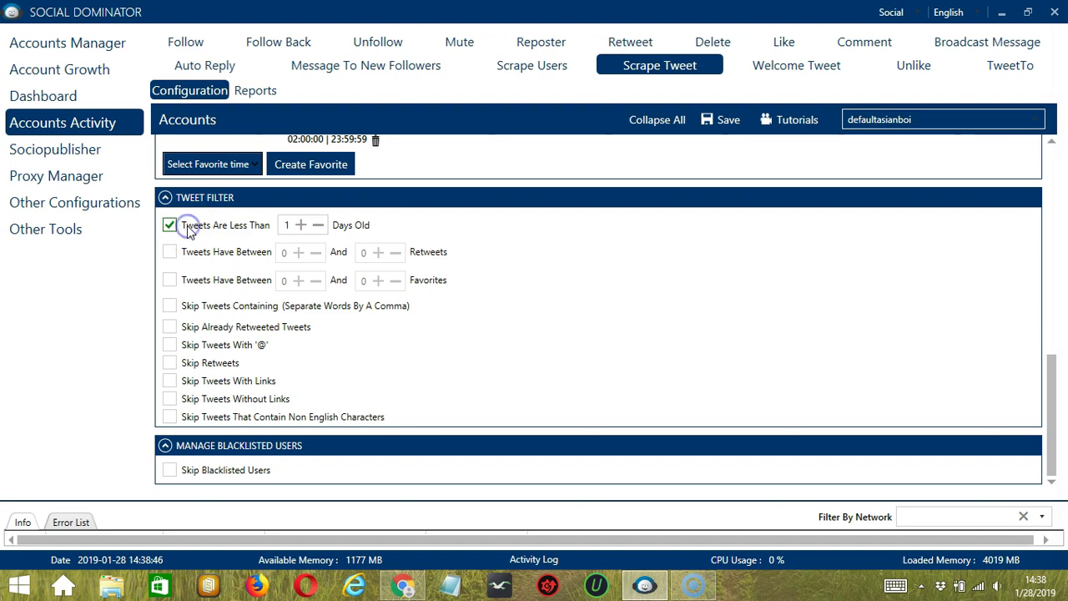
pyautogui.click(300, 225)
pyautogui.click(300, 226)
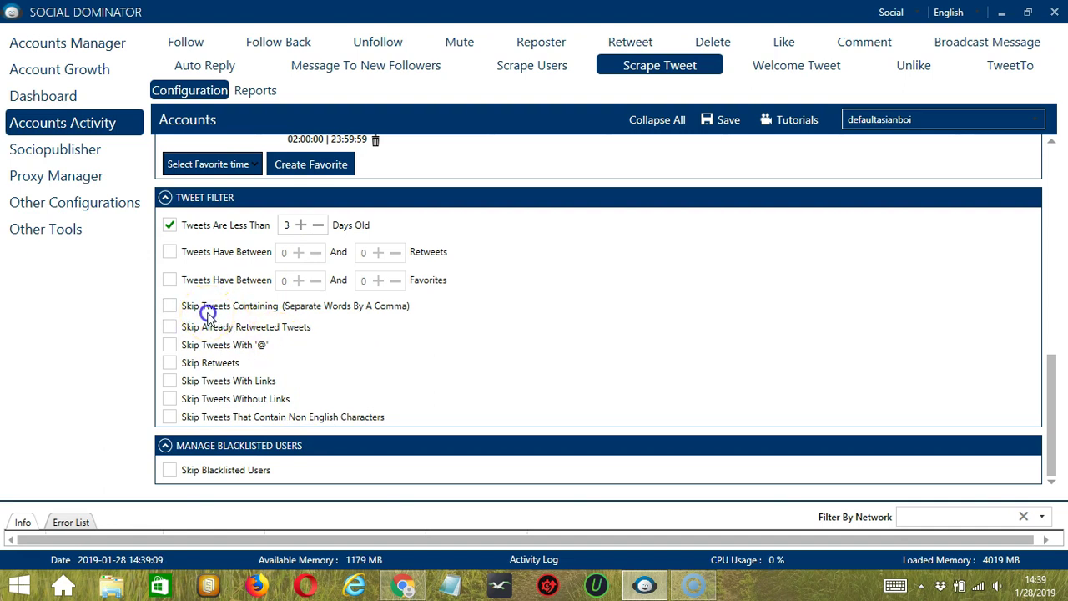
pyautogui.click(243, 306)
pyautogui.click(257, 327)
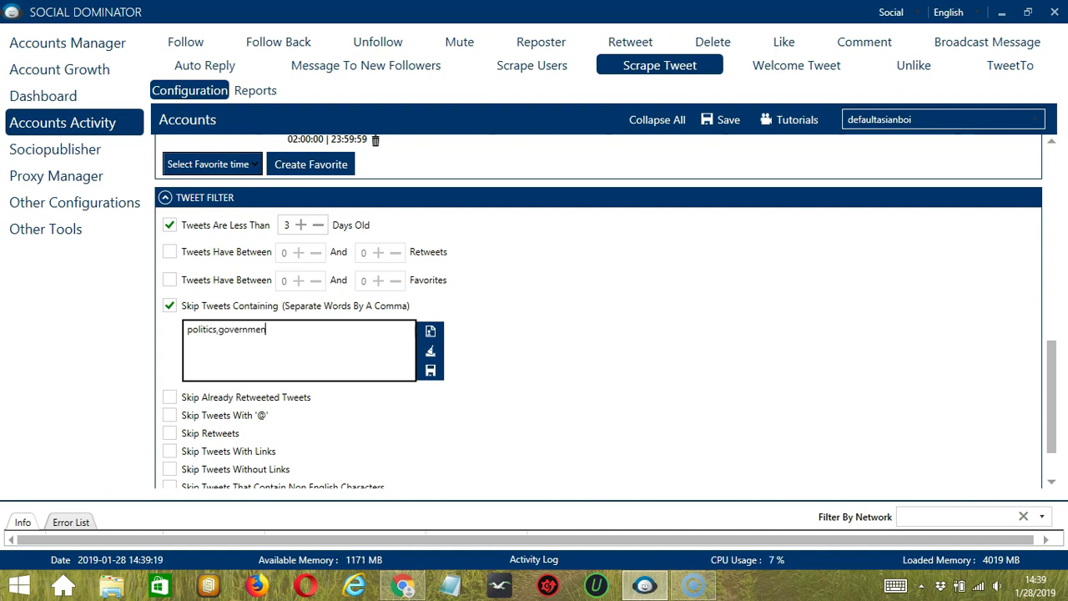
# Clear the skip-word list and import 'must not contain.txt' with politics and government.
pyautogui.click(430, 355)
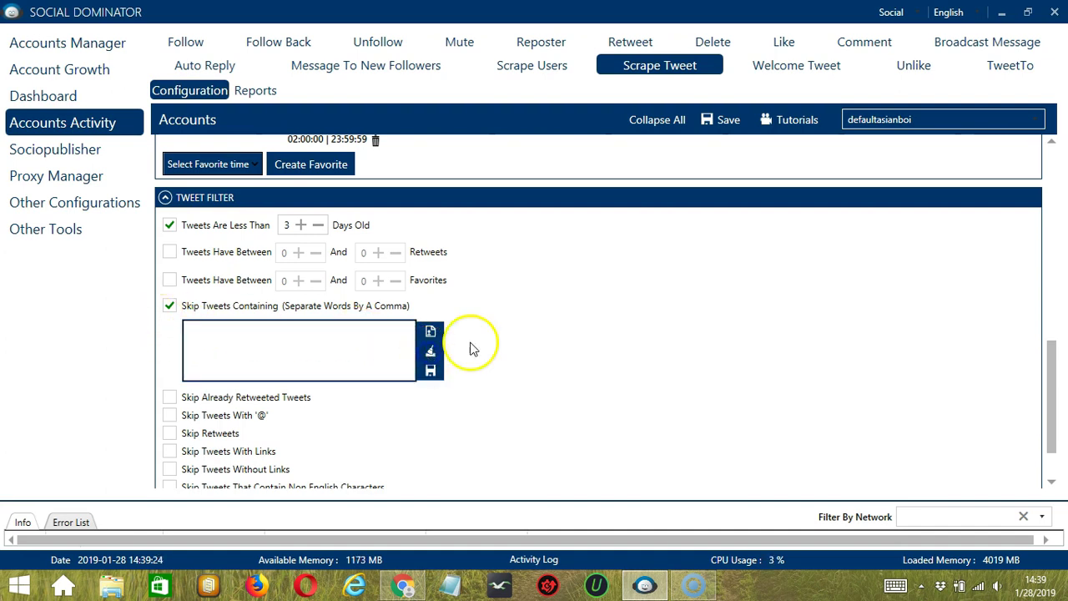
pyautogui.click(432, 331)
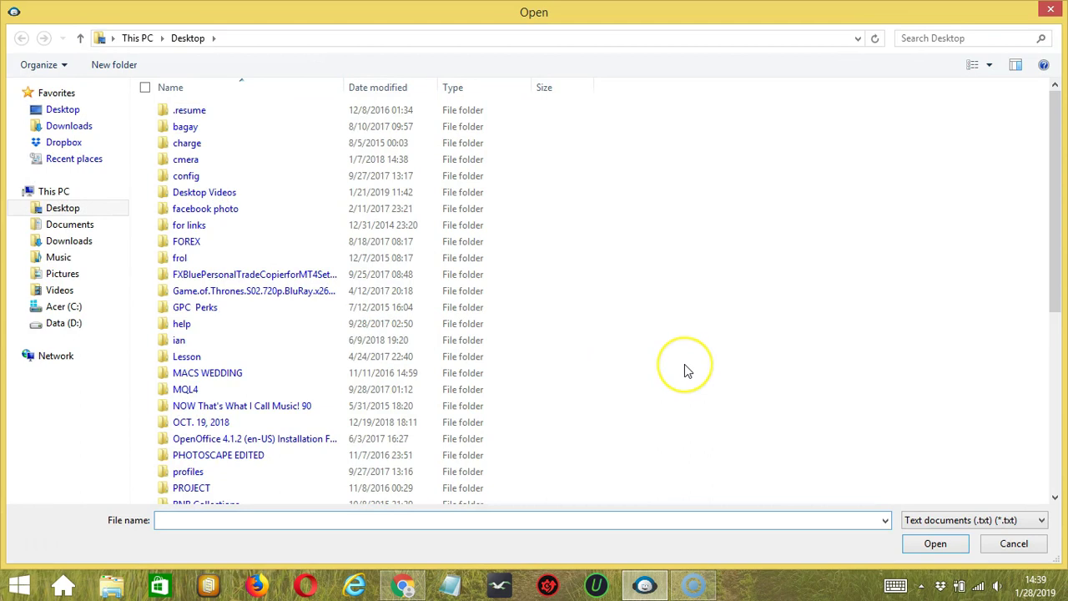
pyautogui.scroll(-5, 684, 364)
pyautogui.scroll(-1, 684, 367)
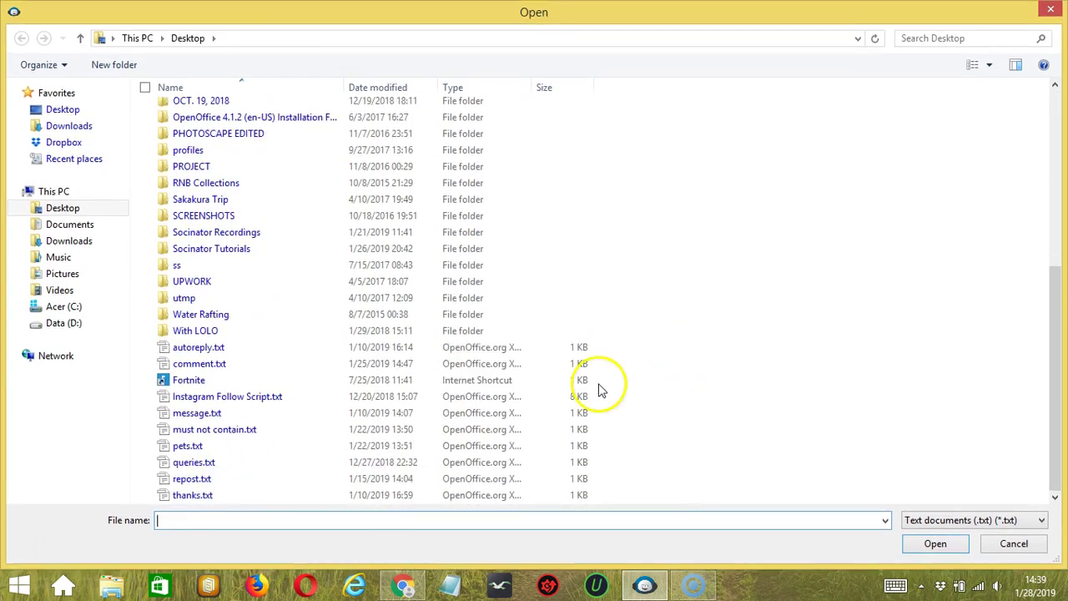
pyautogui.click(220, 435)
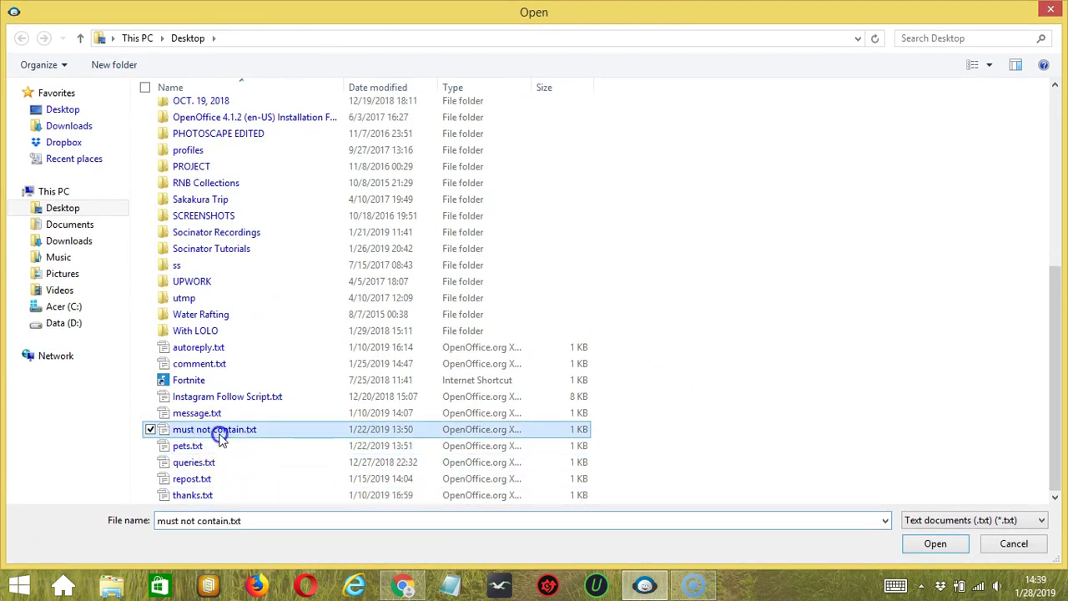
pyautogui.click(935, 543)
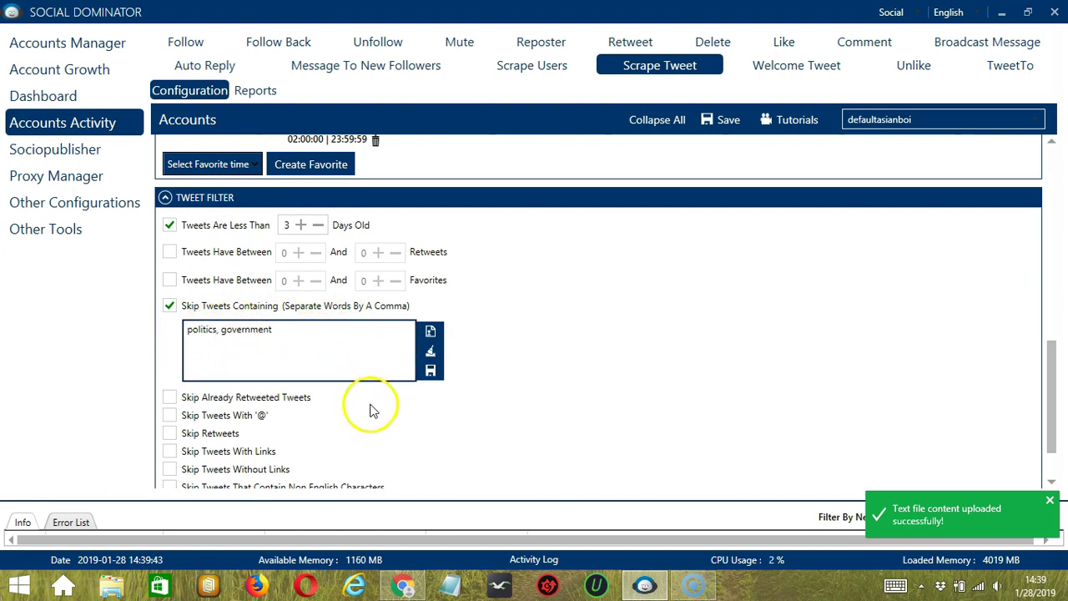
pyautogui.scroll(-1, 370, 405)
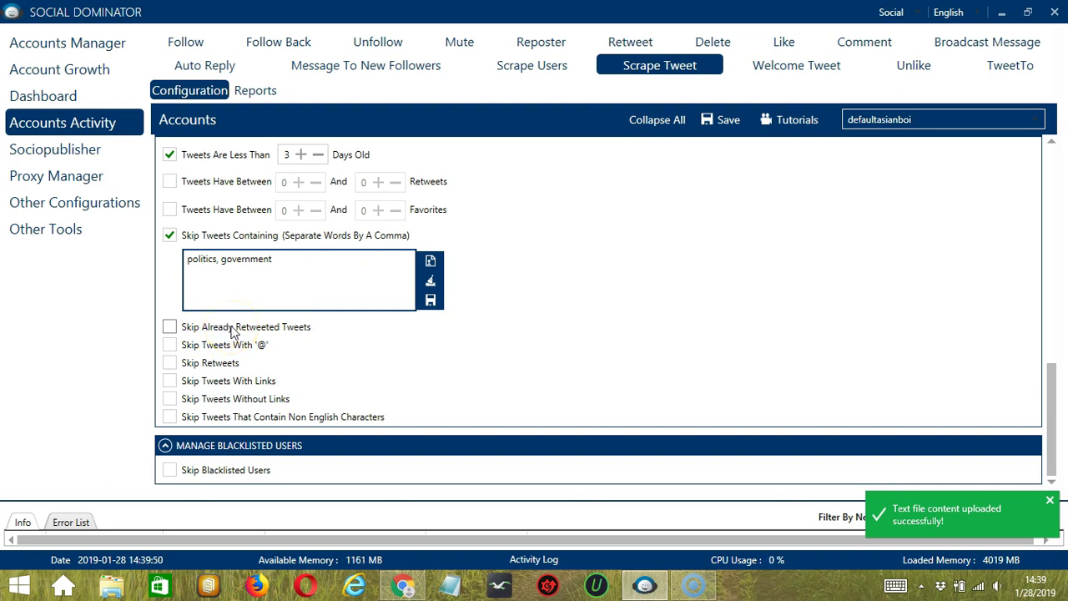
# Tick Skip Tweets With '@', Skip Retweets, Skip Tweets With/Without Links and Skip Non English Characters.
pyautogui.click(205, 343)
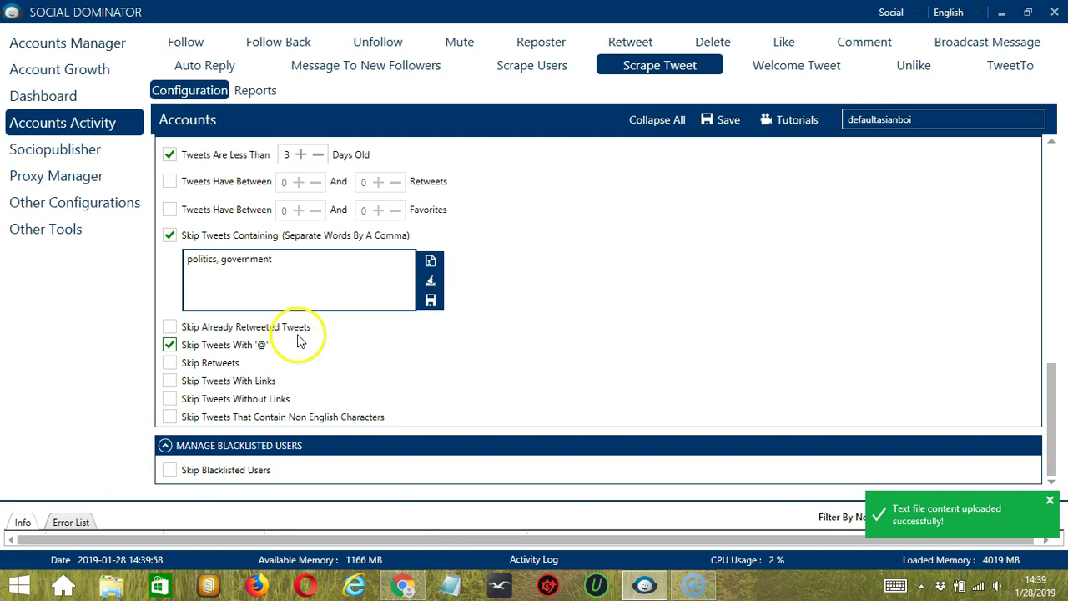
pyautogui.click(207, 364)
pyautogui.click(216, 382)
pyautogui.click(235, 398)
pyautogui.click(254, 418)
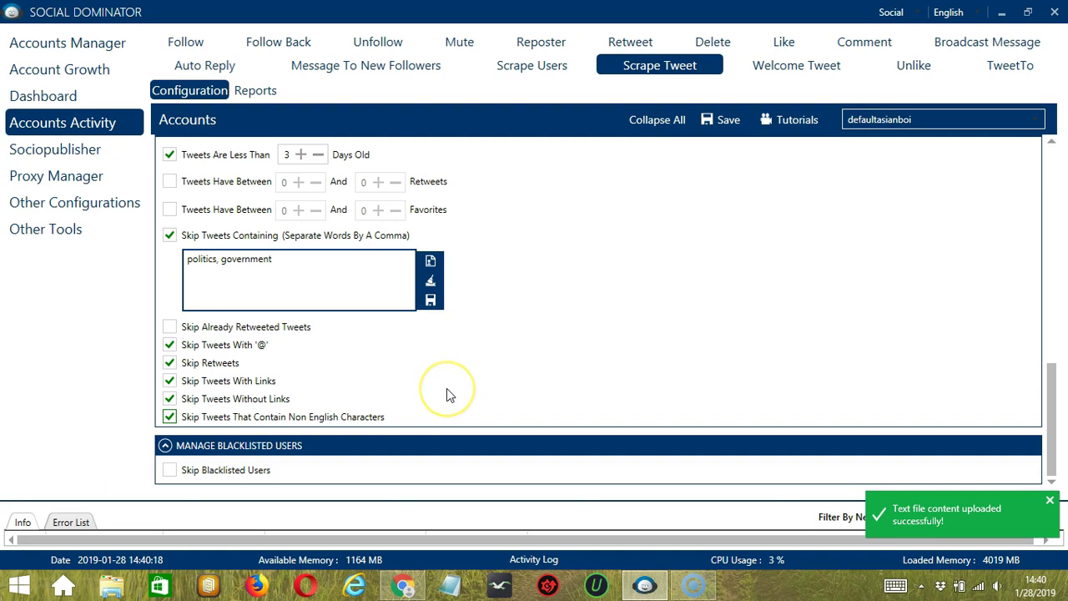
pyautogui.click(502, 377)
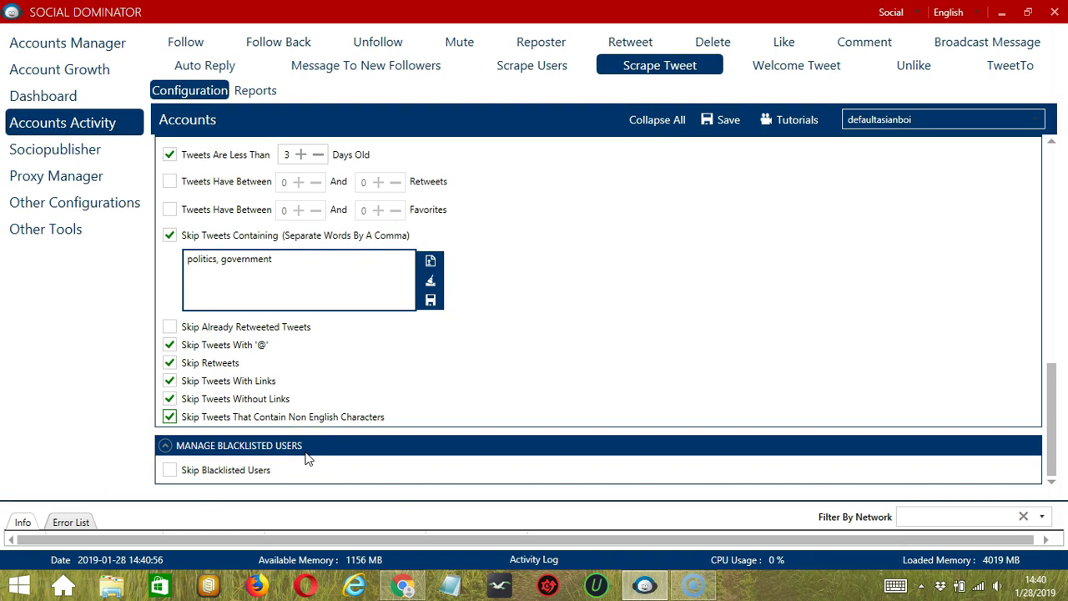
# Enable Skip Blacklisted Users under Manage Blacklisted Users.
pyautogui.click(189, 470)
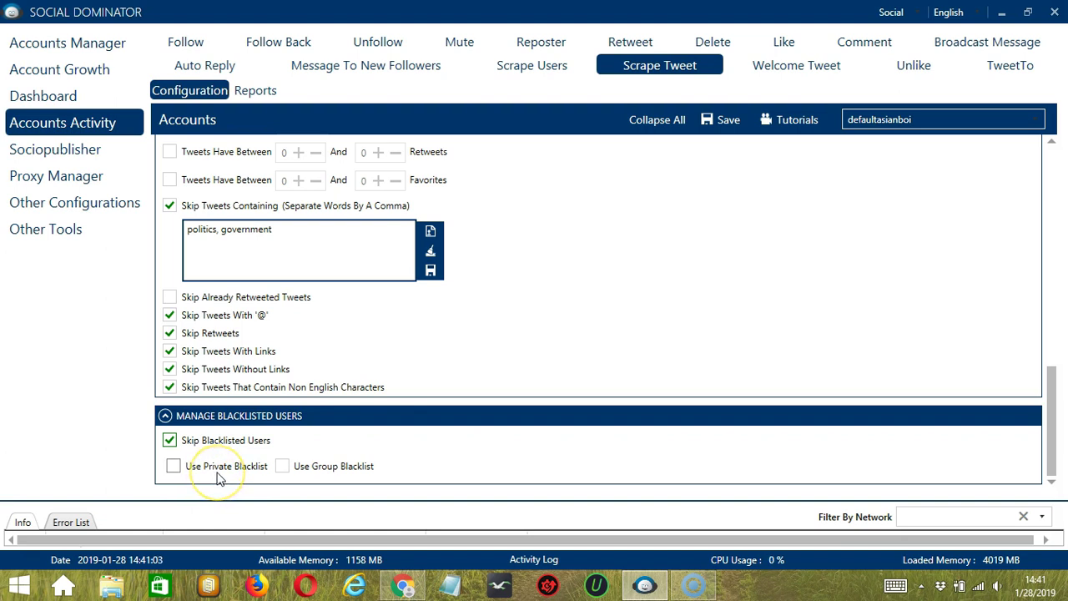
pyautogui.click(367, 475)
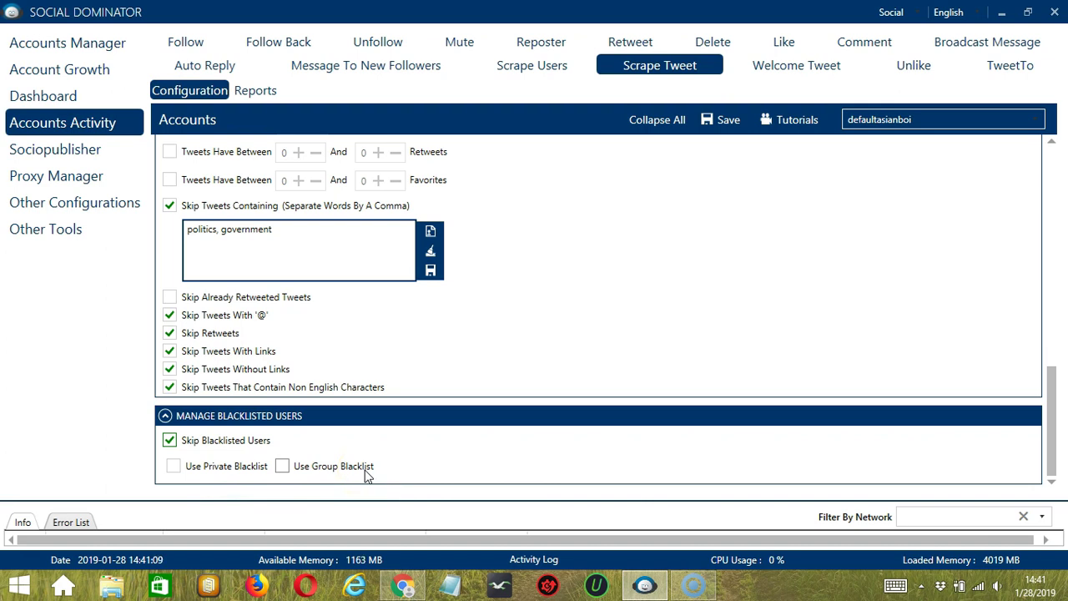
pyautogui.click(1051, 150)
# Save the Scrape Tweet configuration and set its status to Active.
pyautogui.scroll(10, 1047, 159)
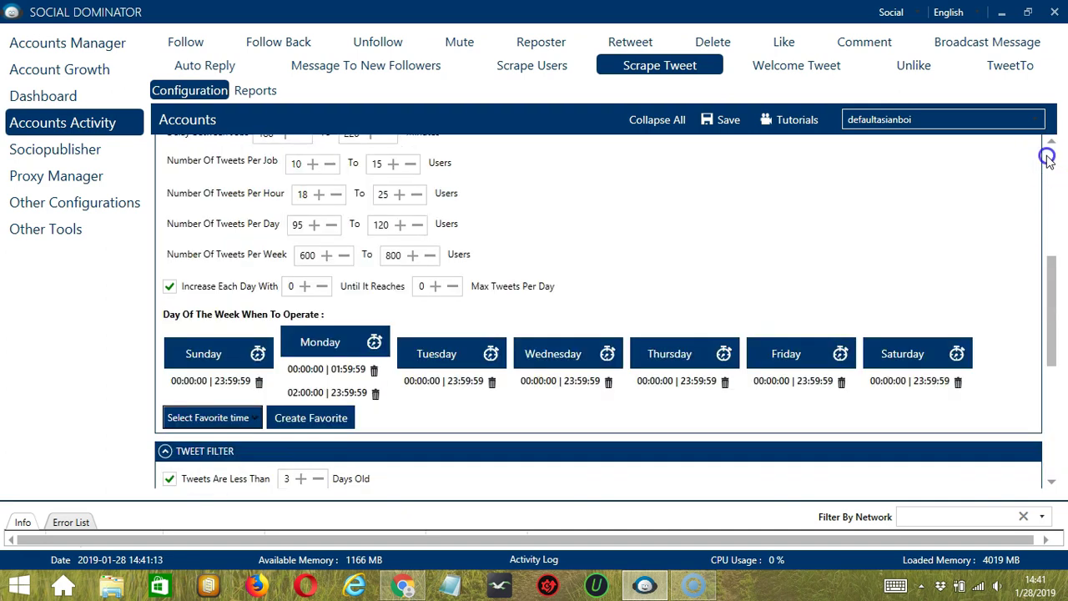
pyautogui.click(711, 125)
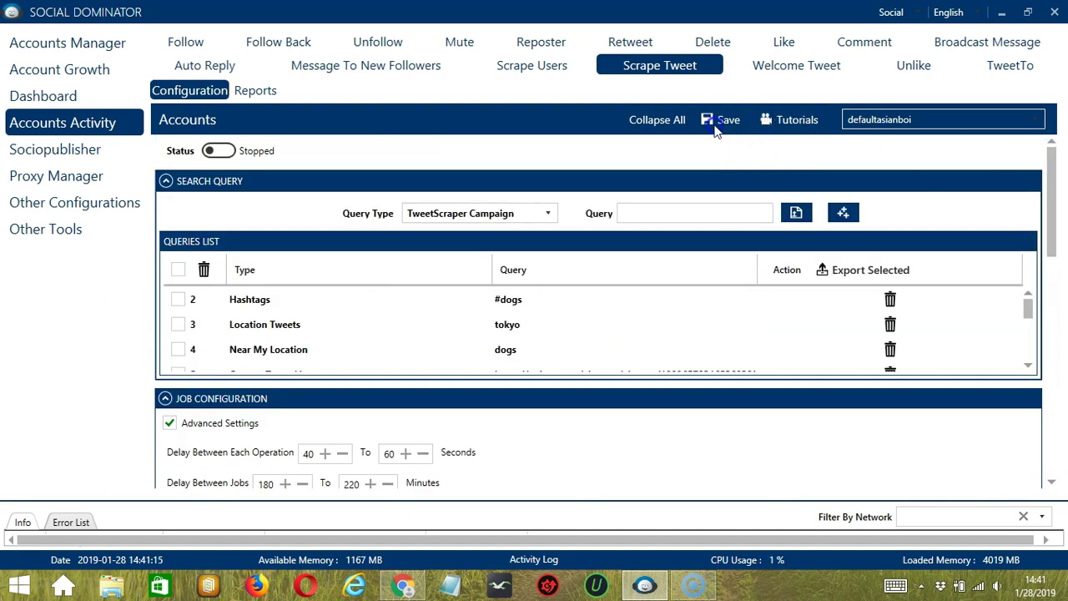
pyautogui.click(223, 152)
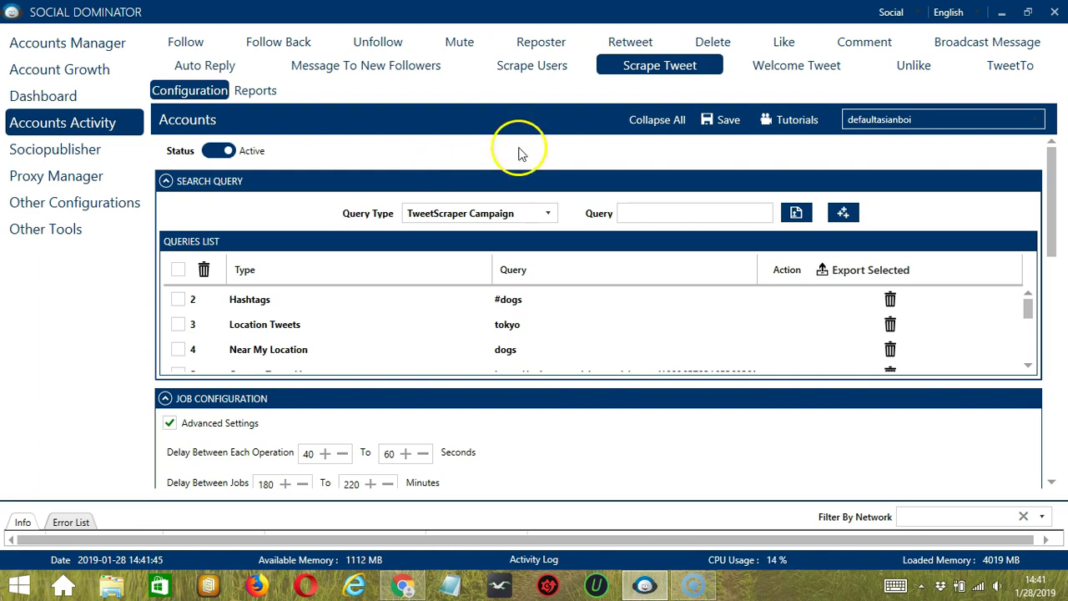
# Switch to the Twitter network and open a new Scraper → Scrape Tweet campaign form.
pyautogui.click(916, 15)
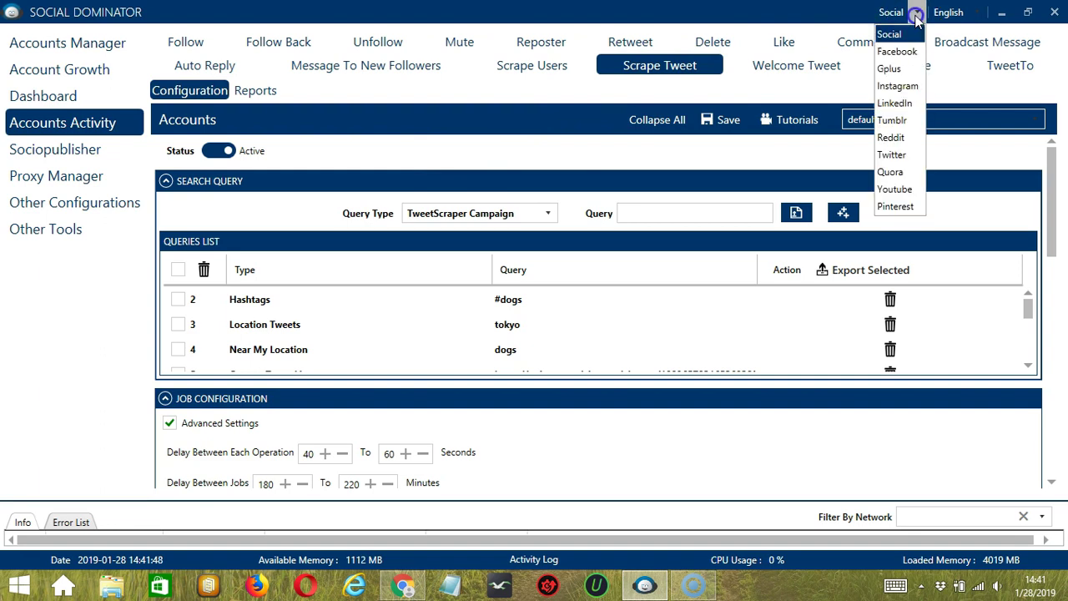
pyautogui.click(897, 154)
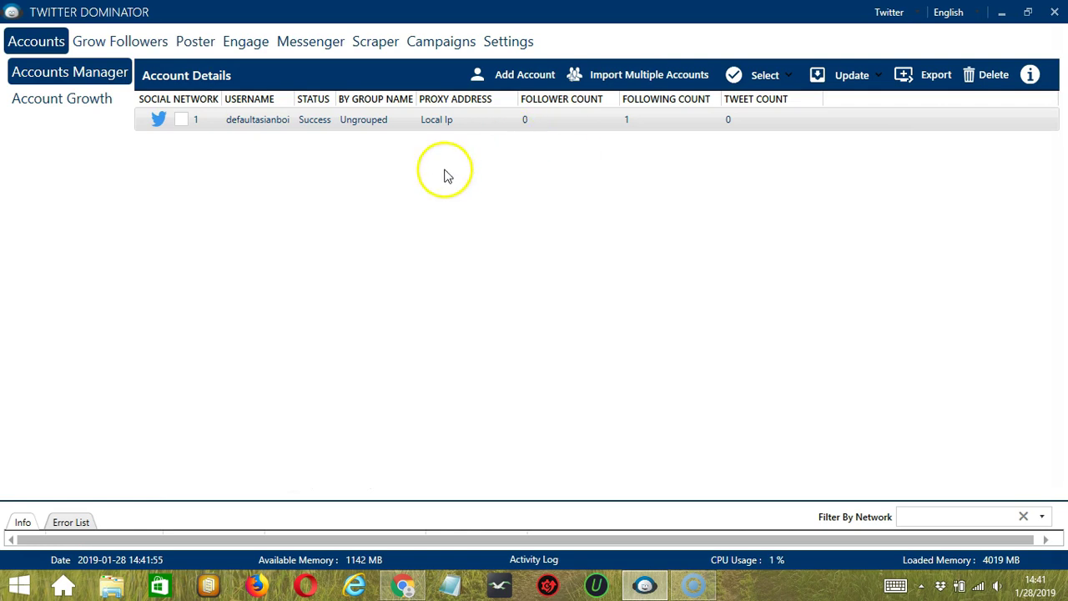
pyautogui.click(372, 42)
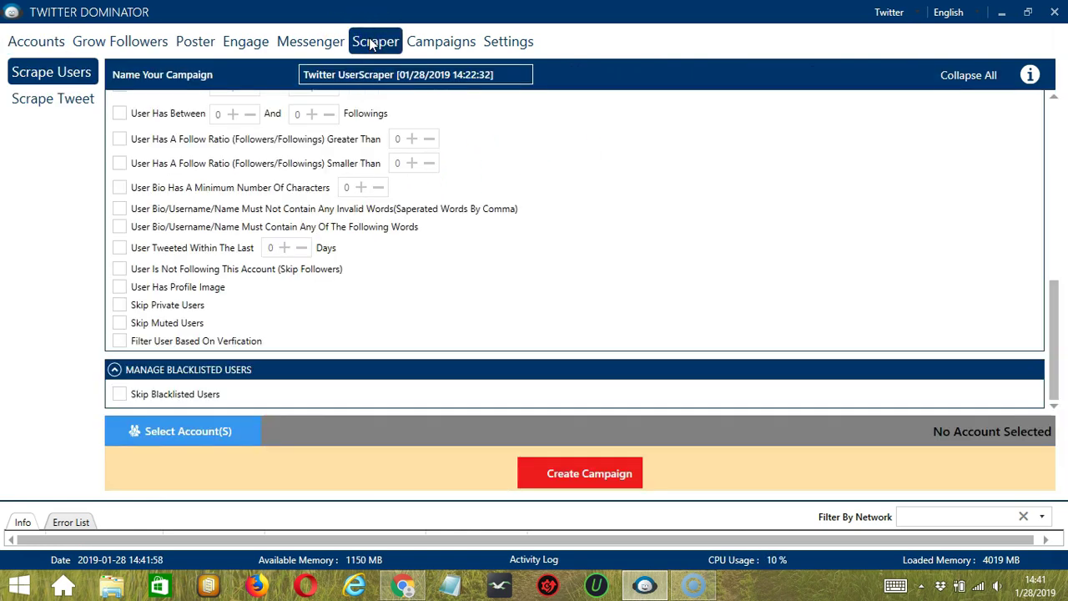
pyautogui.click(53, 98)
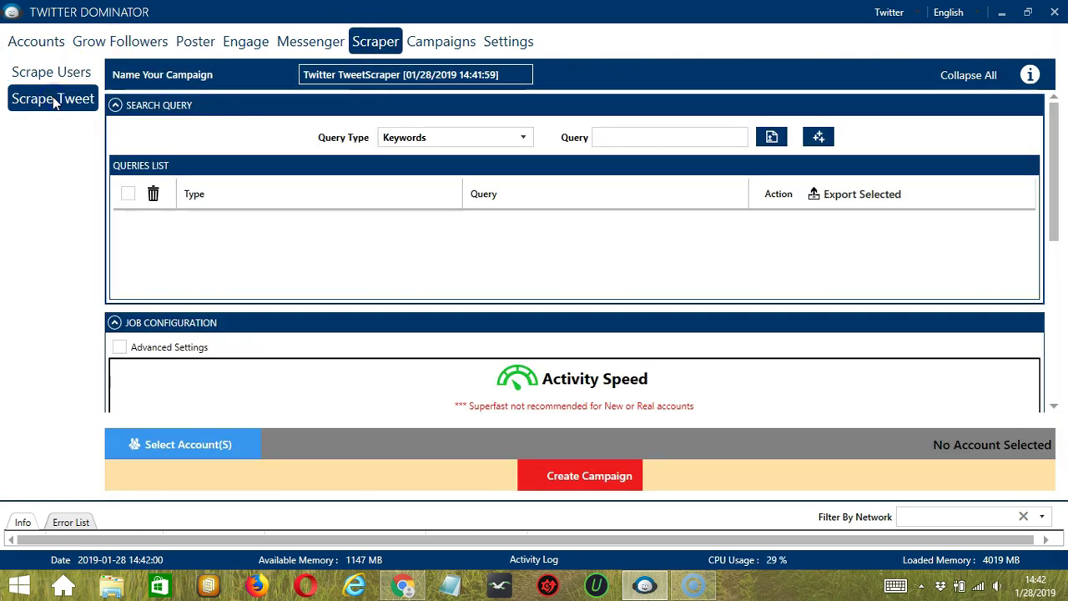
pyautogui.click(310, 75)
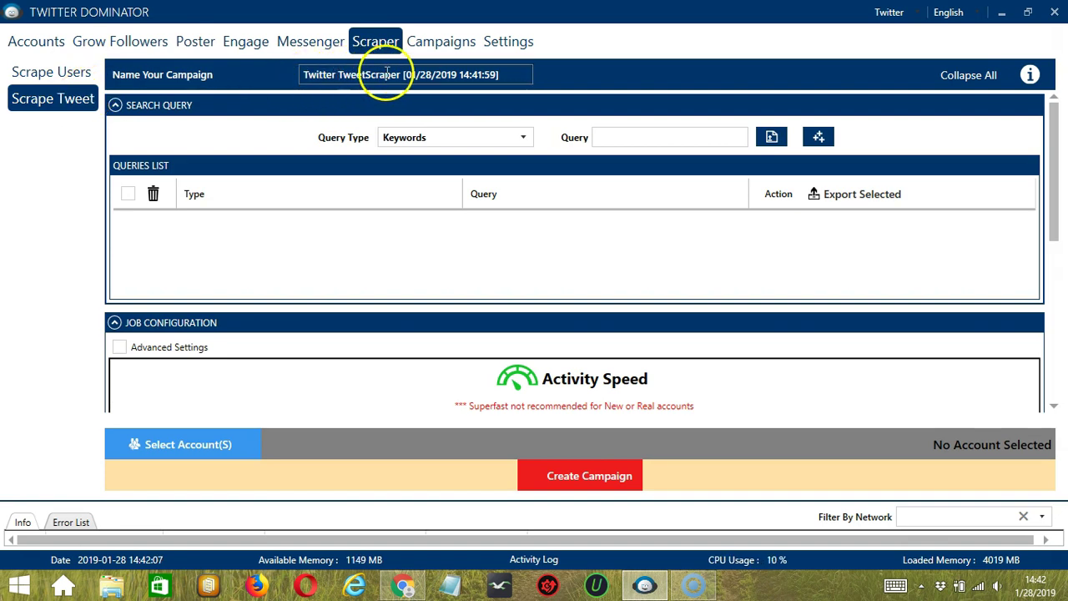
# Add a Hashtags query for #dogs to the campaign's query list.
pyautogui.click(488, 138)
pyautogui.click(451, 159)
pyautogui.click(488, 140)
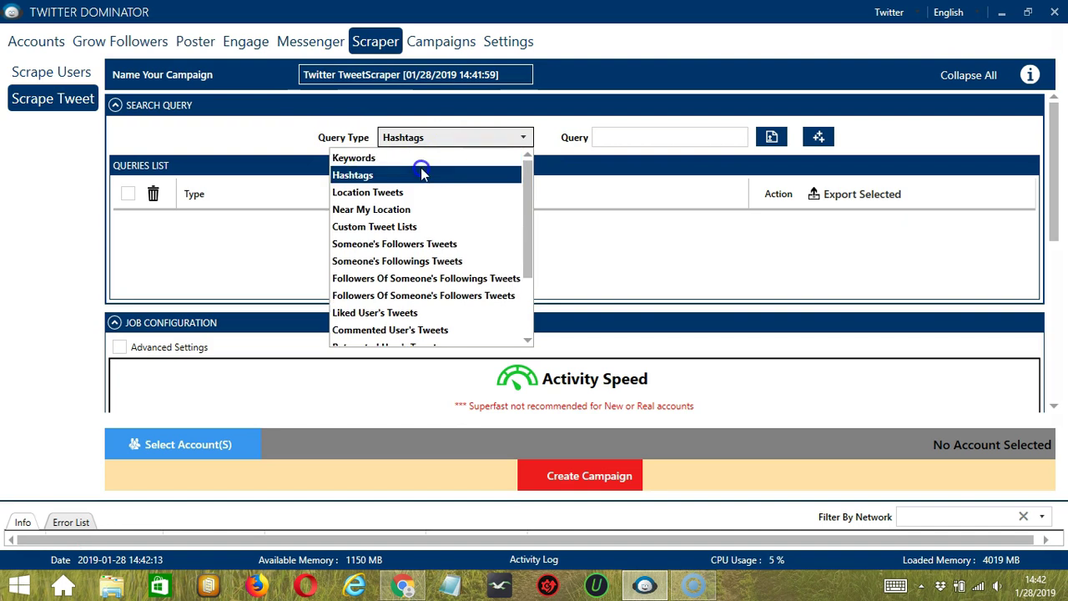
pyautogui.click(617, 137)
pyautogui.write('#dogs')
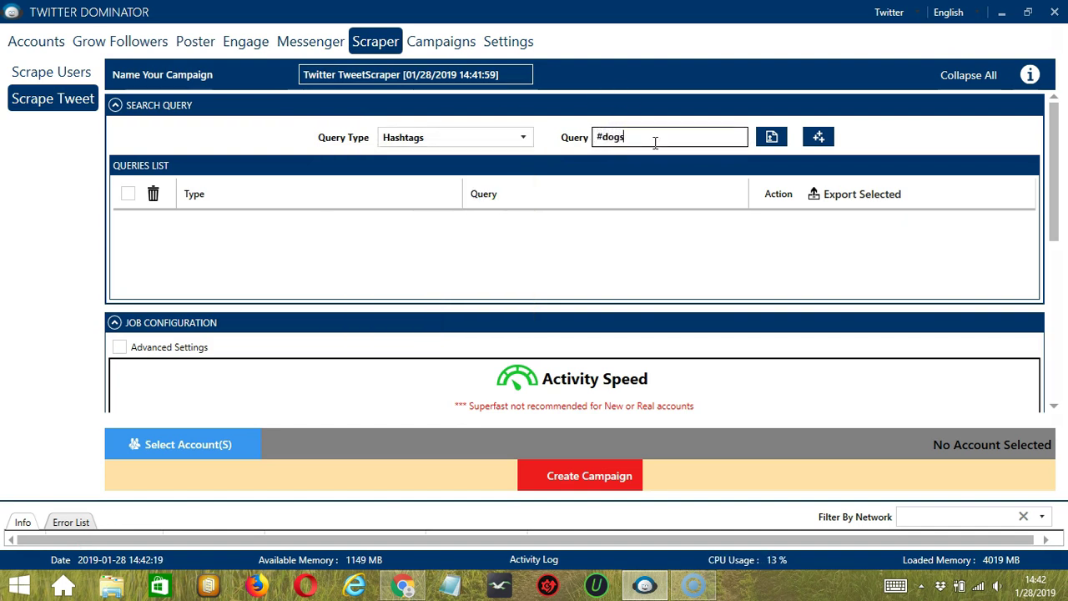
pyautogui.click(818, 136)
pyautogui.click(1054, 407)
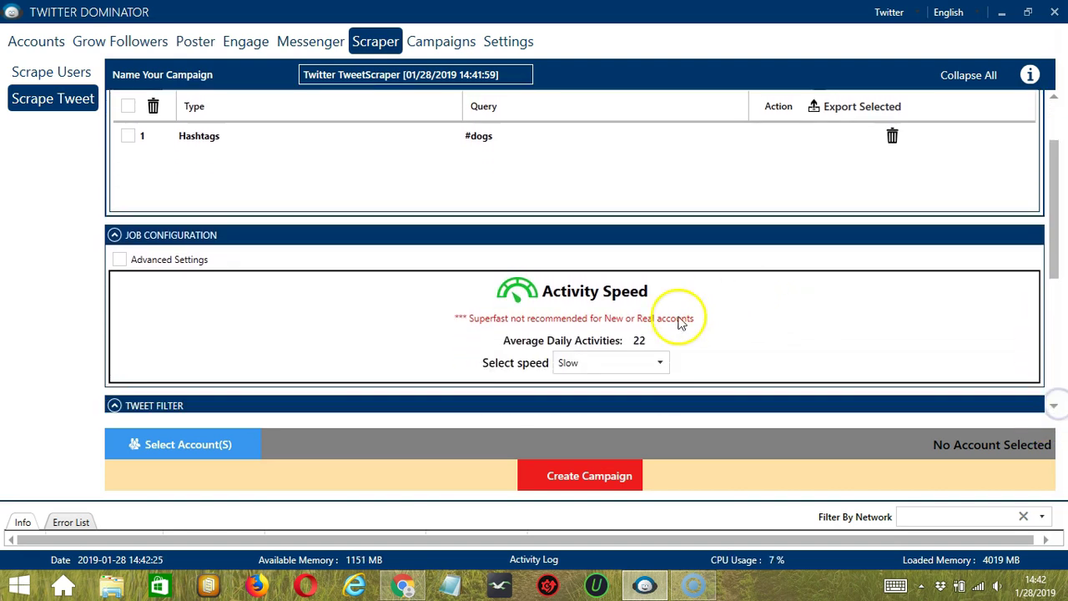
pyautogui.click(1053, 406)
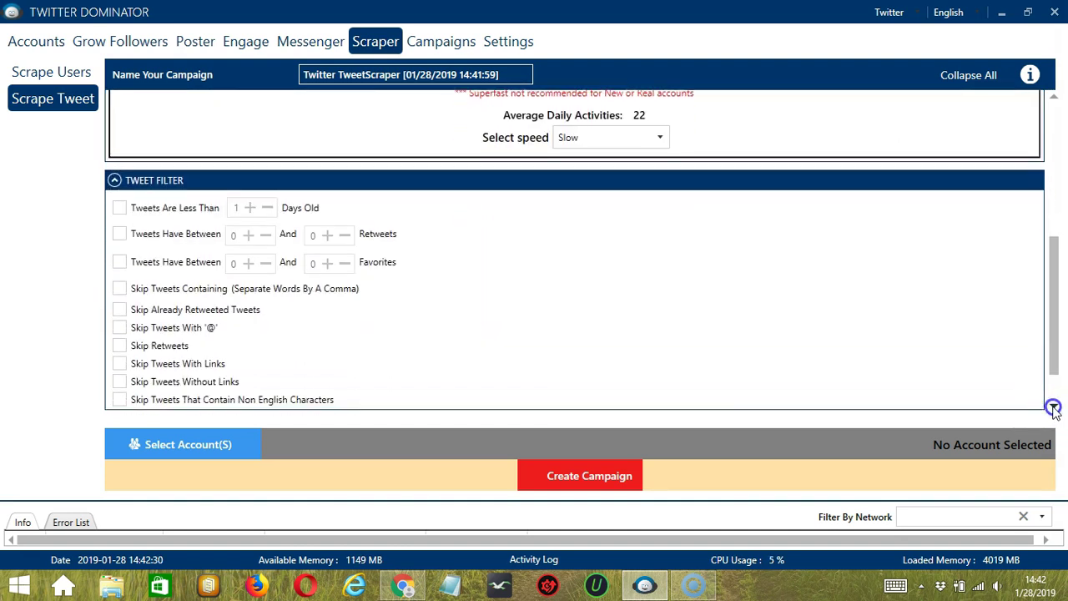
# Skip '@' tweets, retweets, linked tweets, non-English tweets and blacklisted users, then open account selection.
pyautogui.click(122, 278)
pyautogui.click(120, 297)
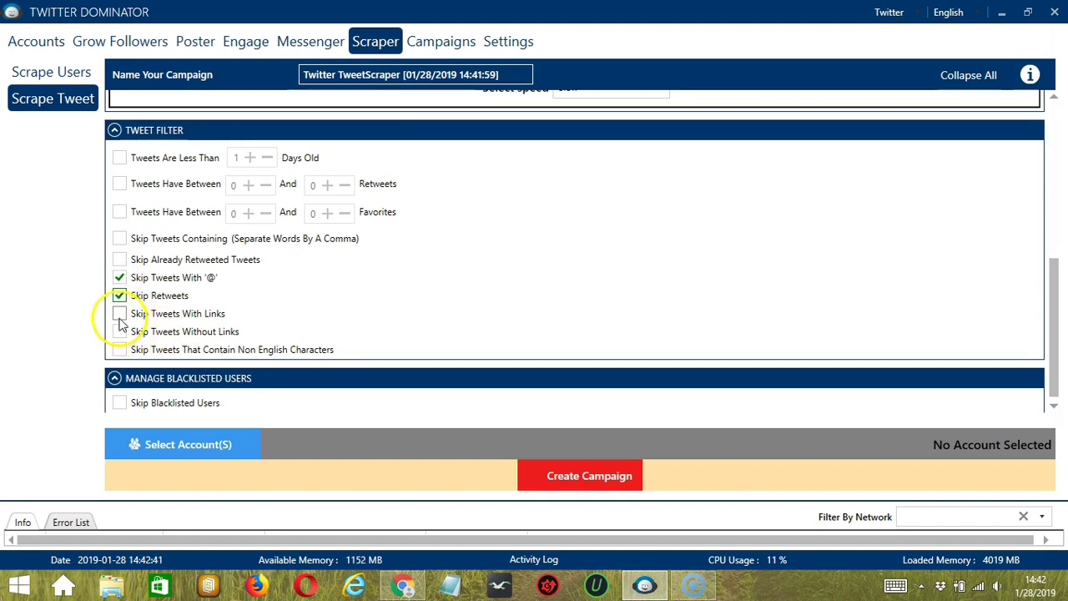
pyautogui.click(121, 315)
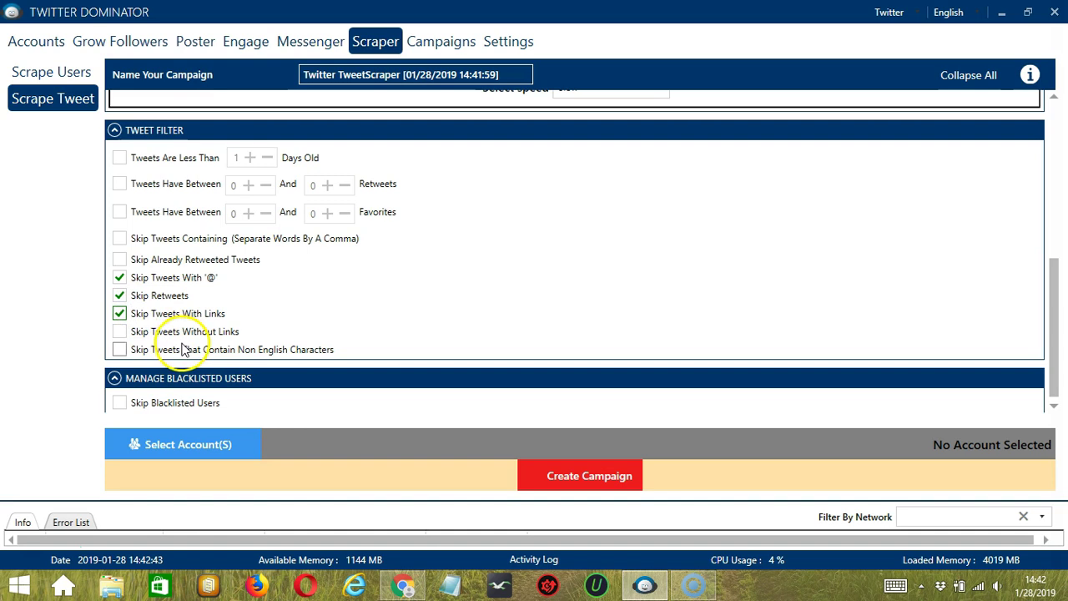
pyautogui.click(121, 350)
pyautogui.scroll(-1, 593, 245)
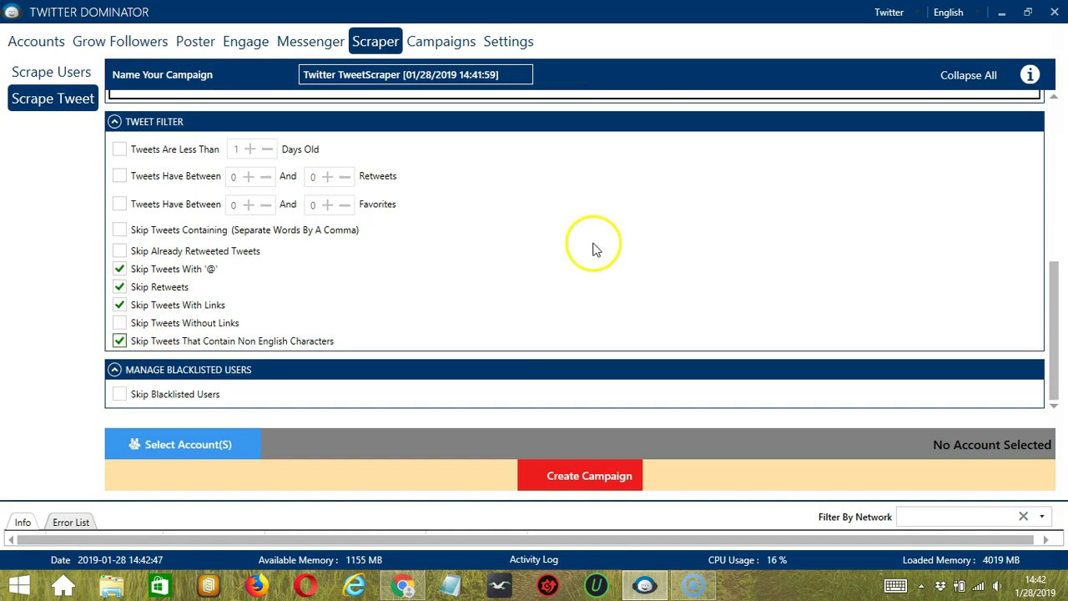
pyautogui.click(121, 393)
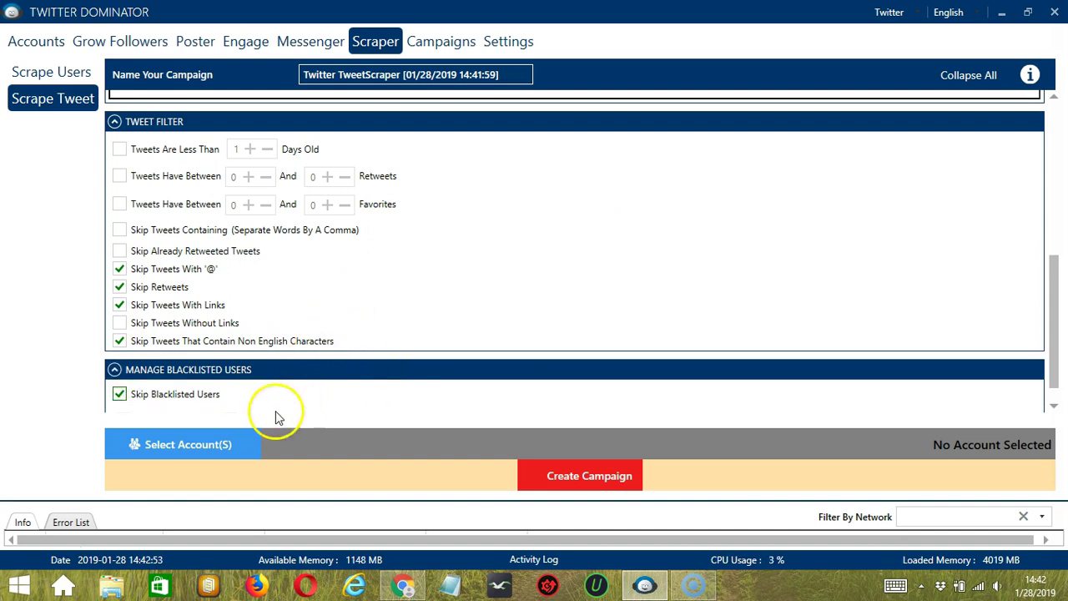
pyautogui.click(249, 445)
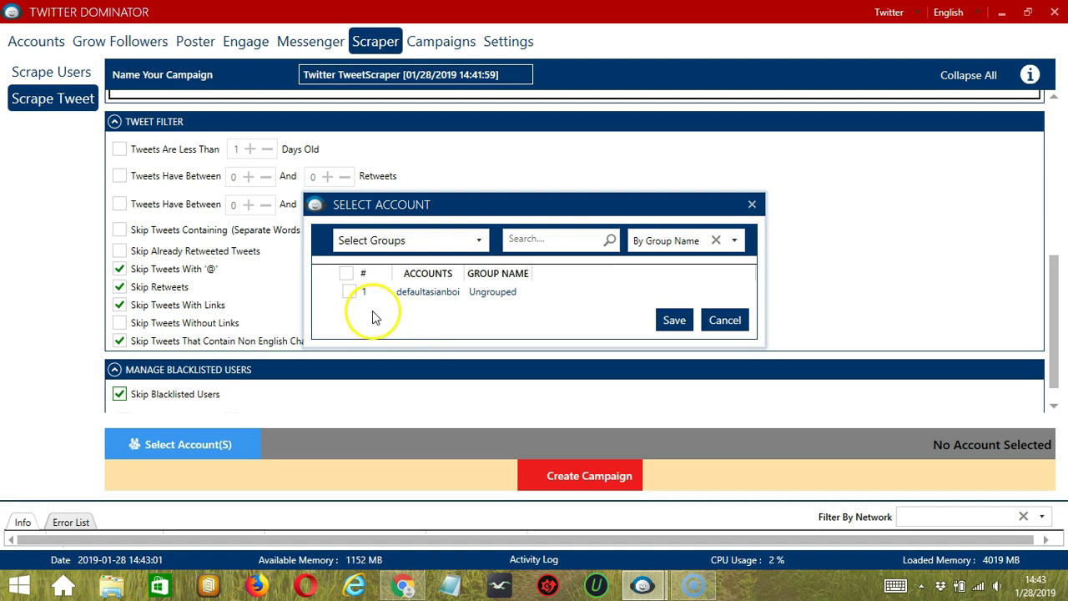
# Assign the single account to a new Twitter TweetScraper campaign, overriding that account's existing settings.
pyautogui.click(354, 294)
pyautogui.click(668, 315)
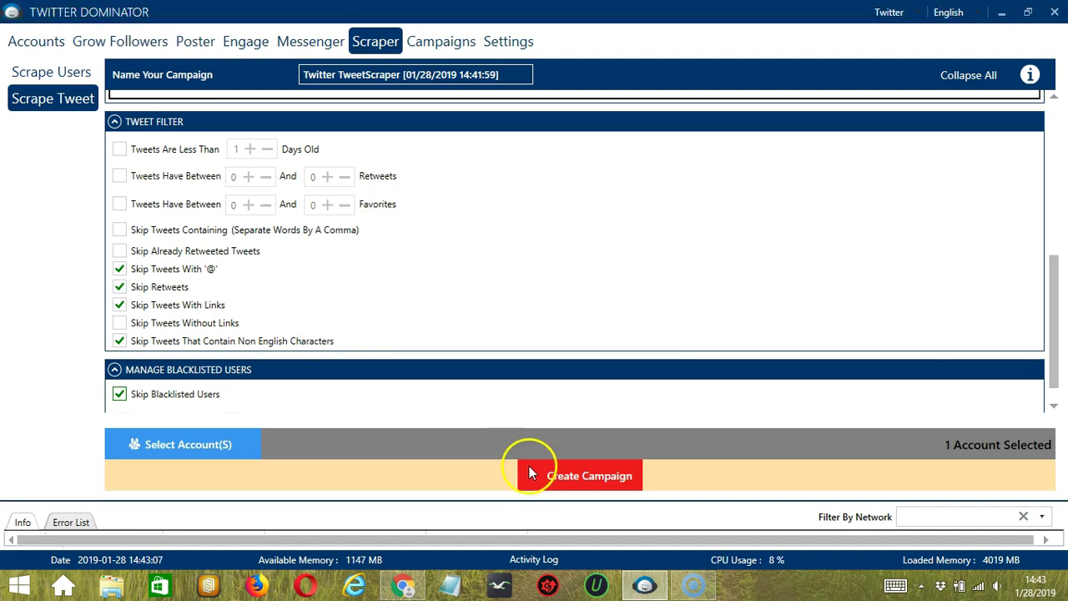
pyautogui.click(534, 472)
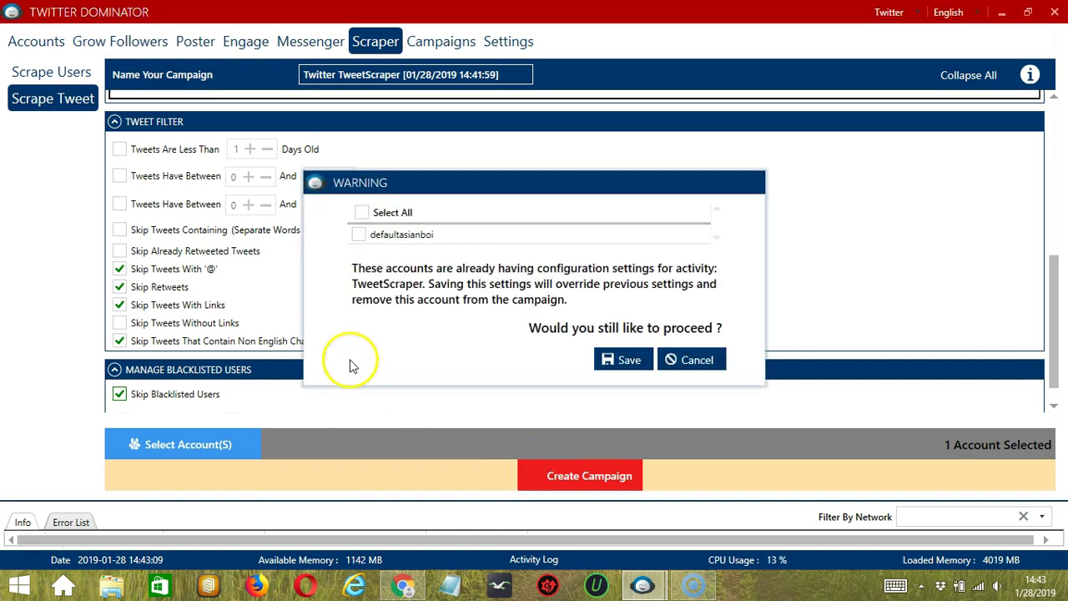
pyautogui.click(359, 234)
pyautogui.click(359, 234)
pyautogui.click(619, 361)
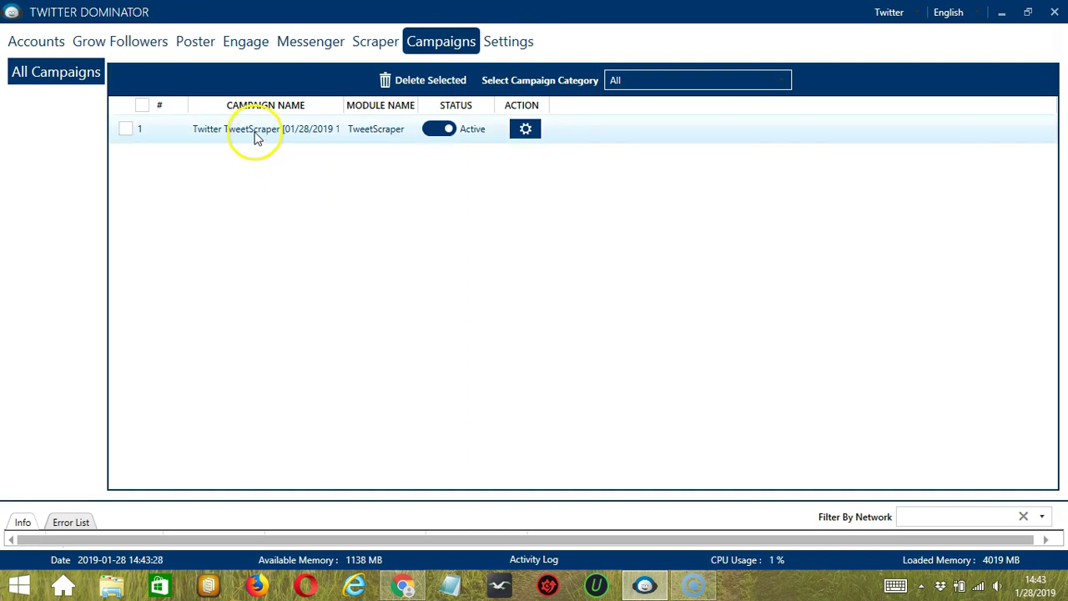
# Switch the Twitter TweetScraper campaign from Active to Paused and view its report.
pyautogui.click(436, 132)
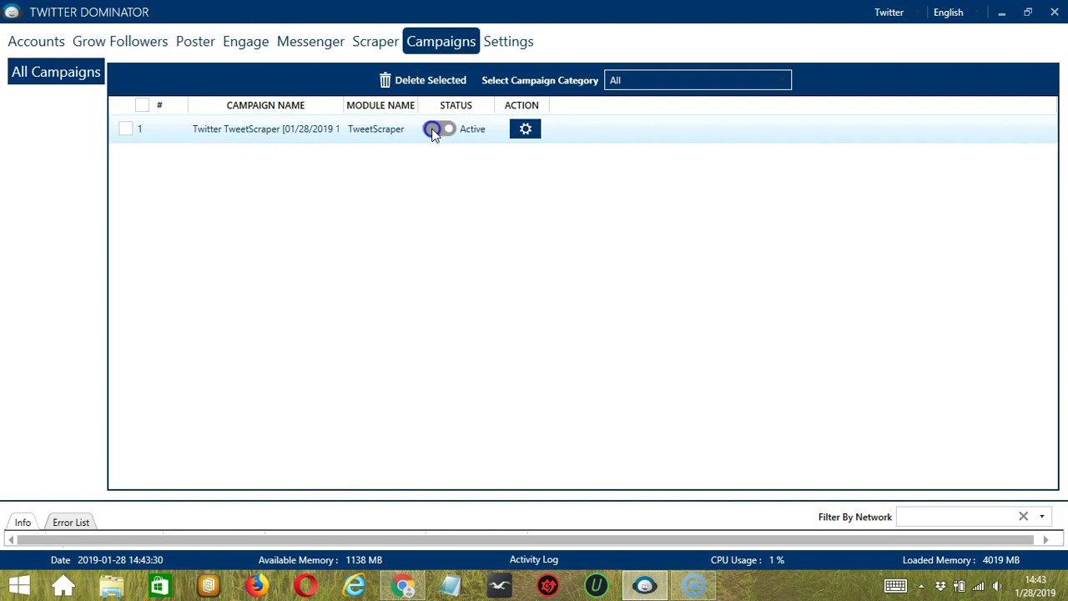
pyautogui.click(526, 132)
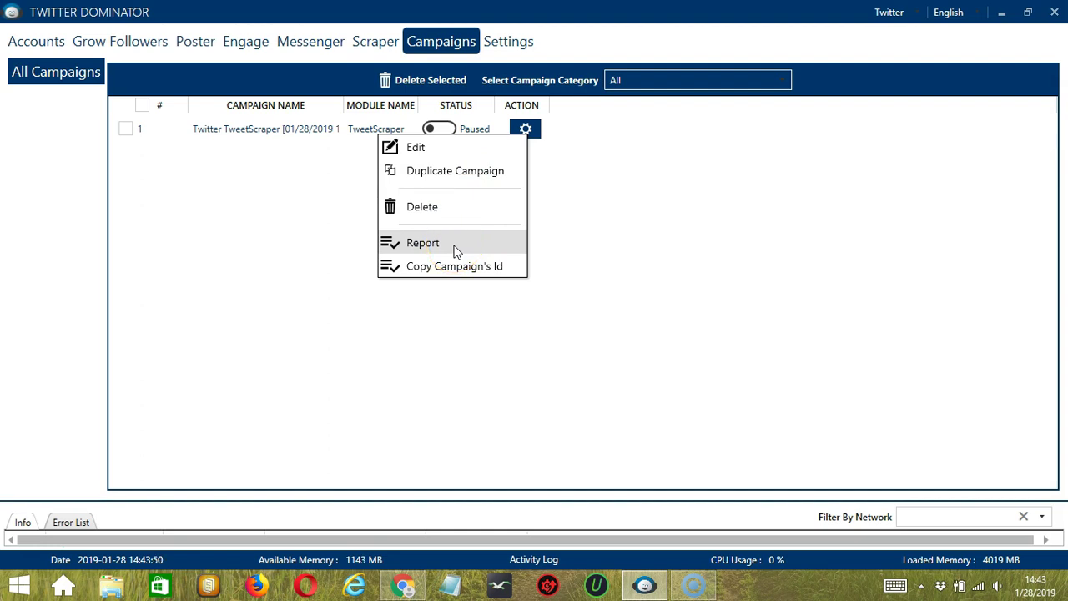
pyautogui.click(503, 244)
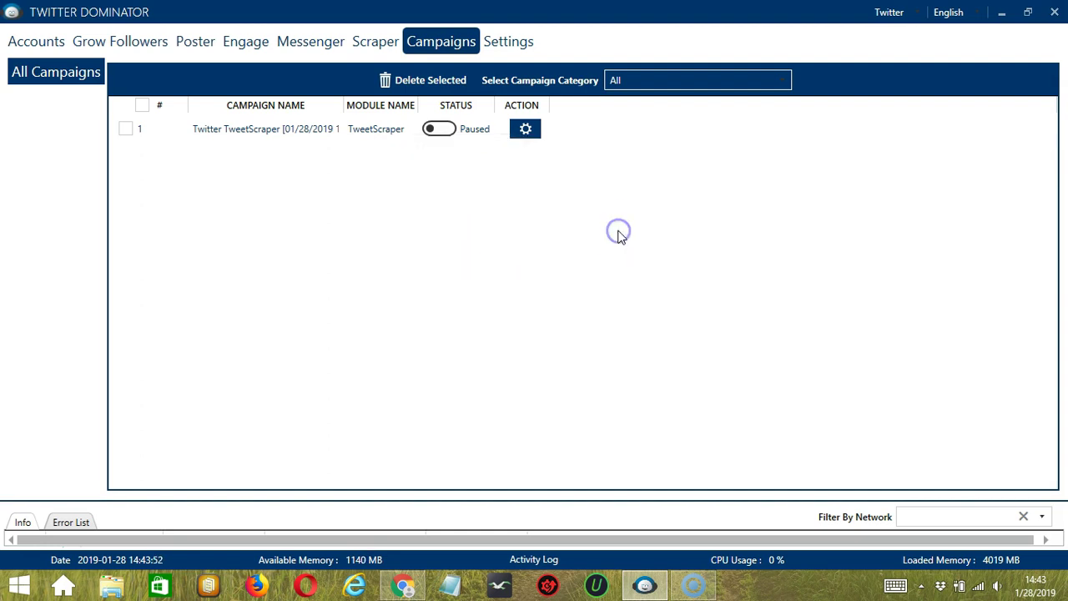